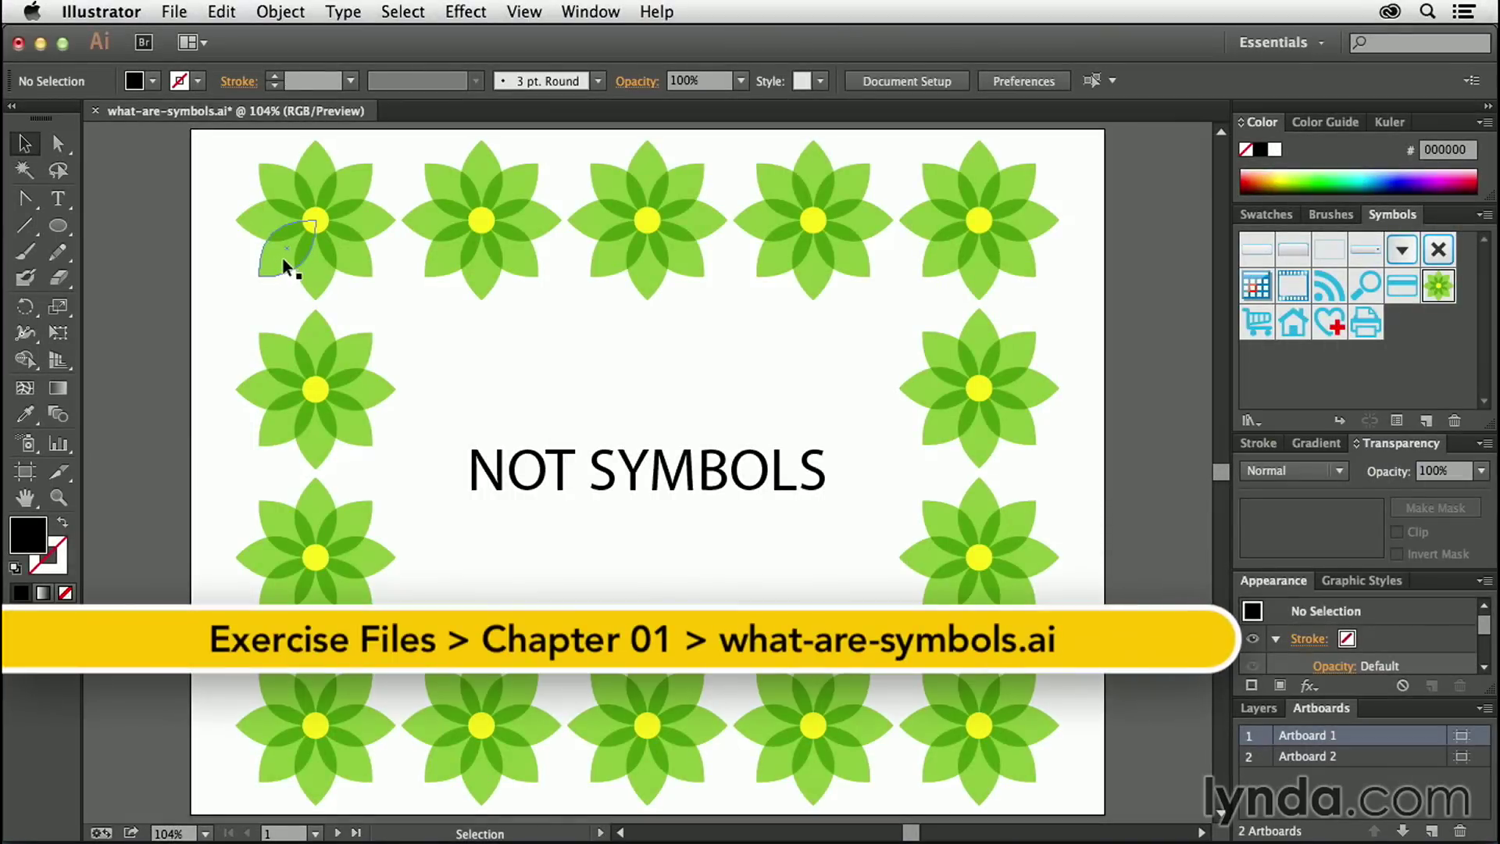
Fit the NOT SYMBOLS artboard in view and select petals of the top-left flowers.
key("super+minus")
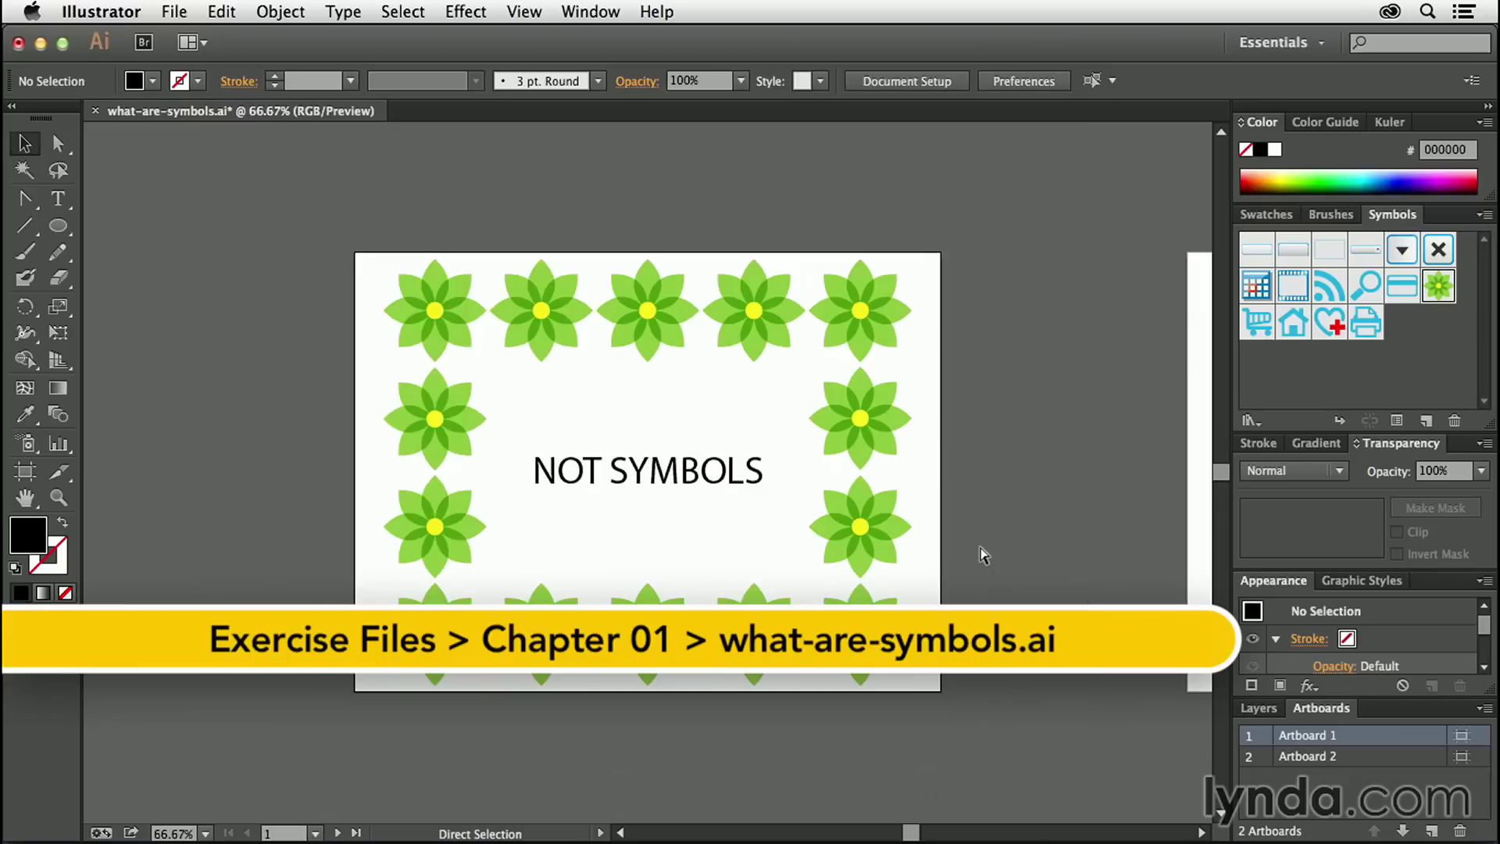
key("super+minus")
key("space")
left_click_drag(1018, 536, 710, 516)
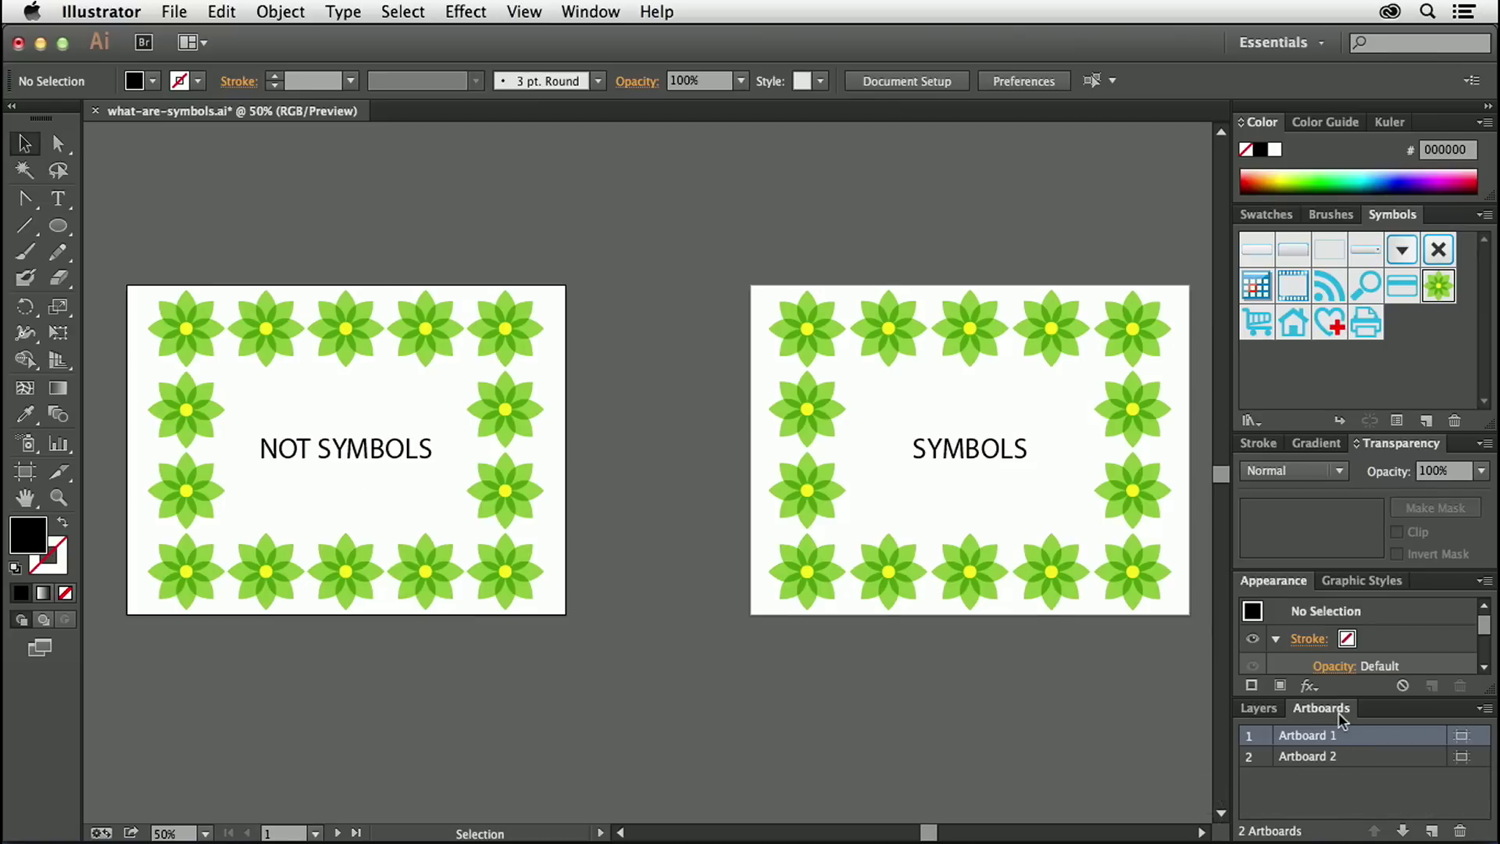
double_click(1341, 735)
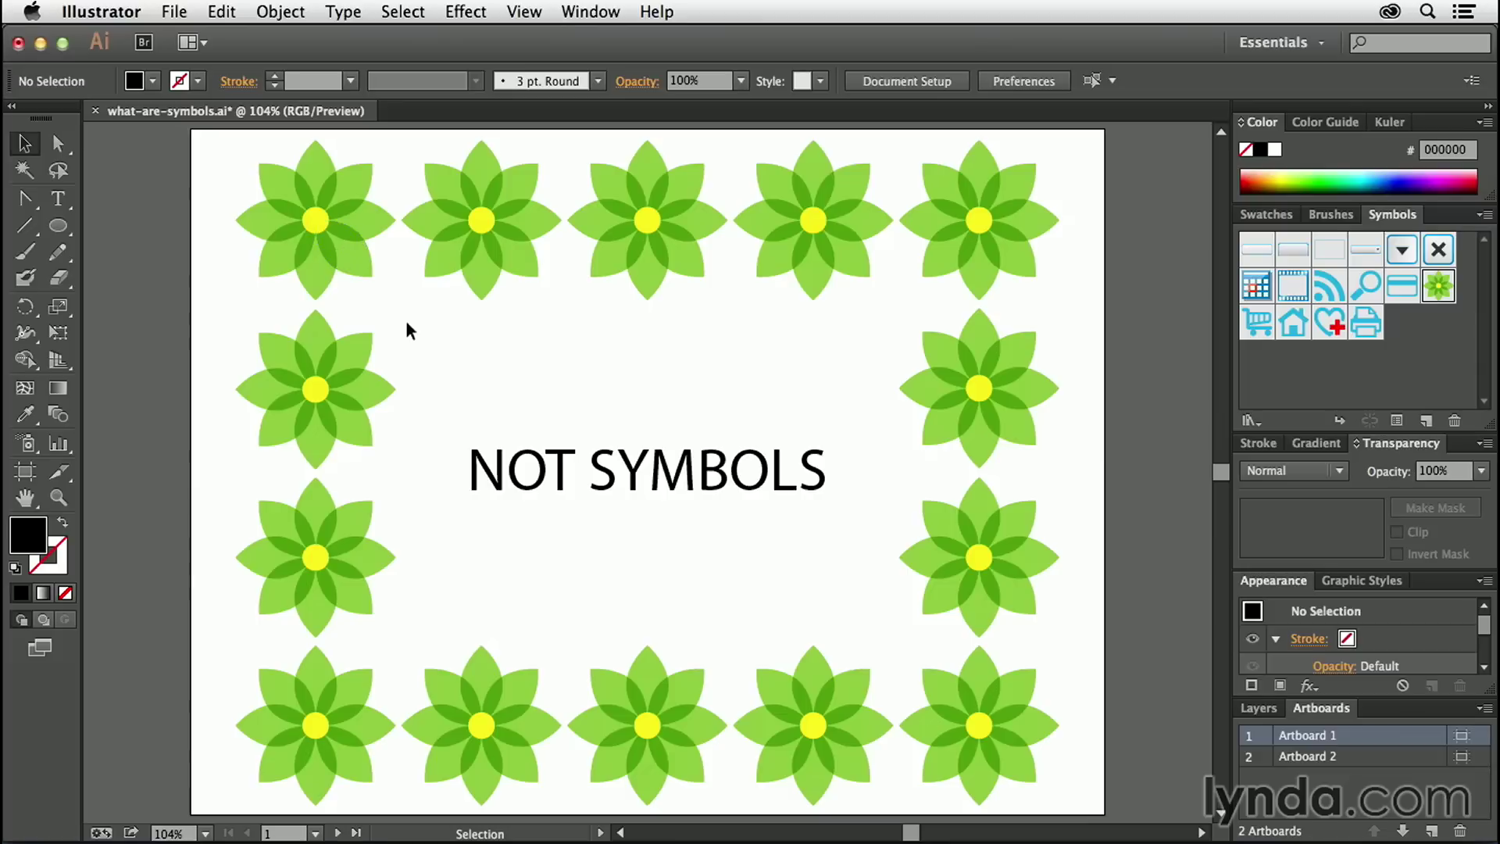
left_click(347, 270)
left_click(316, 180)
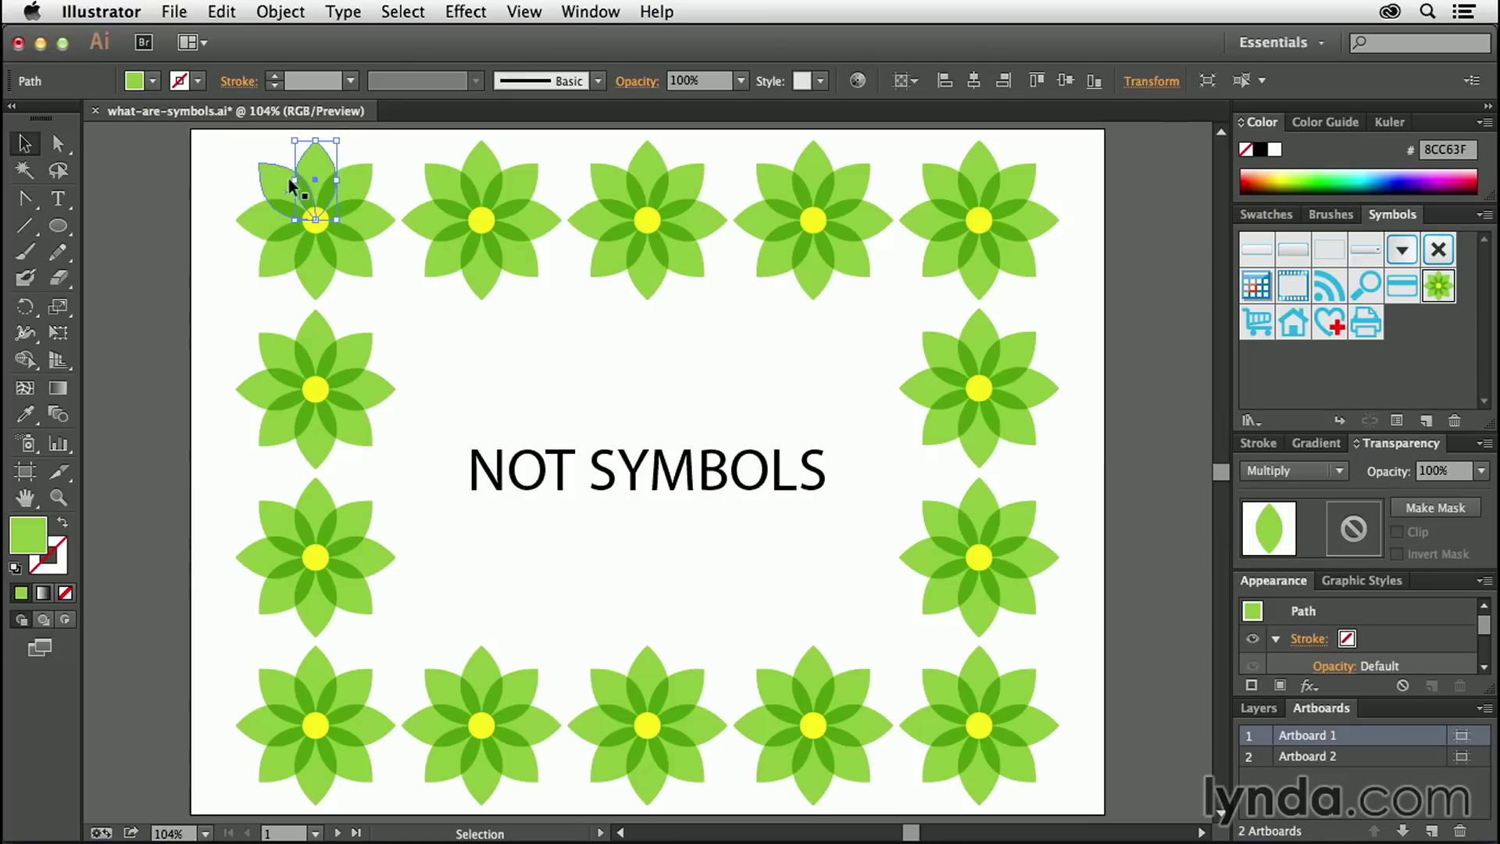
left_click(264, 220)
left_click(279, 357)
left_click(266, 388)
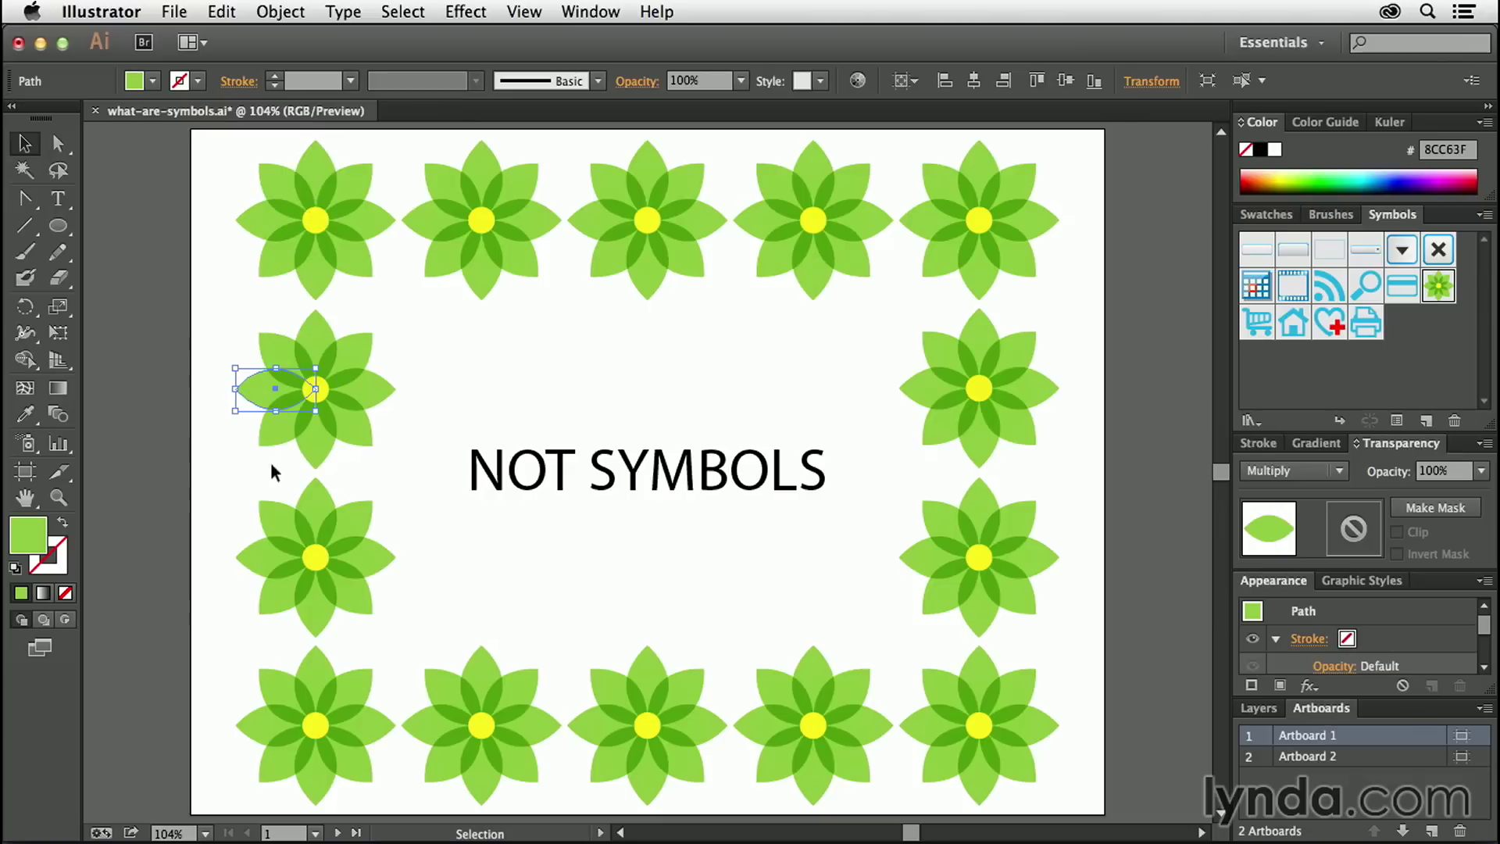
left_click(312, 419)
left_click(352, 413)
left_click(372, 377)
left_click(372, 360)
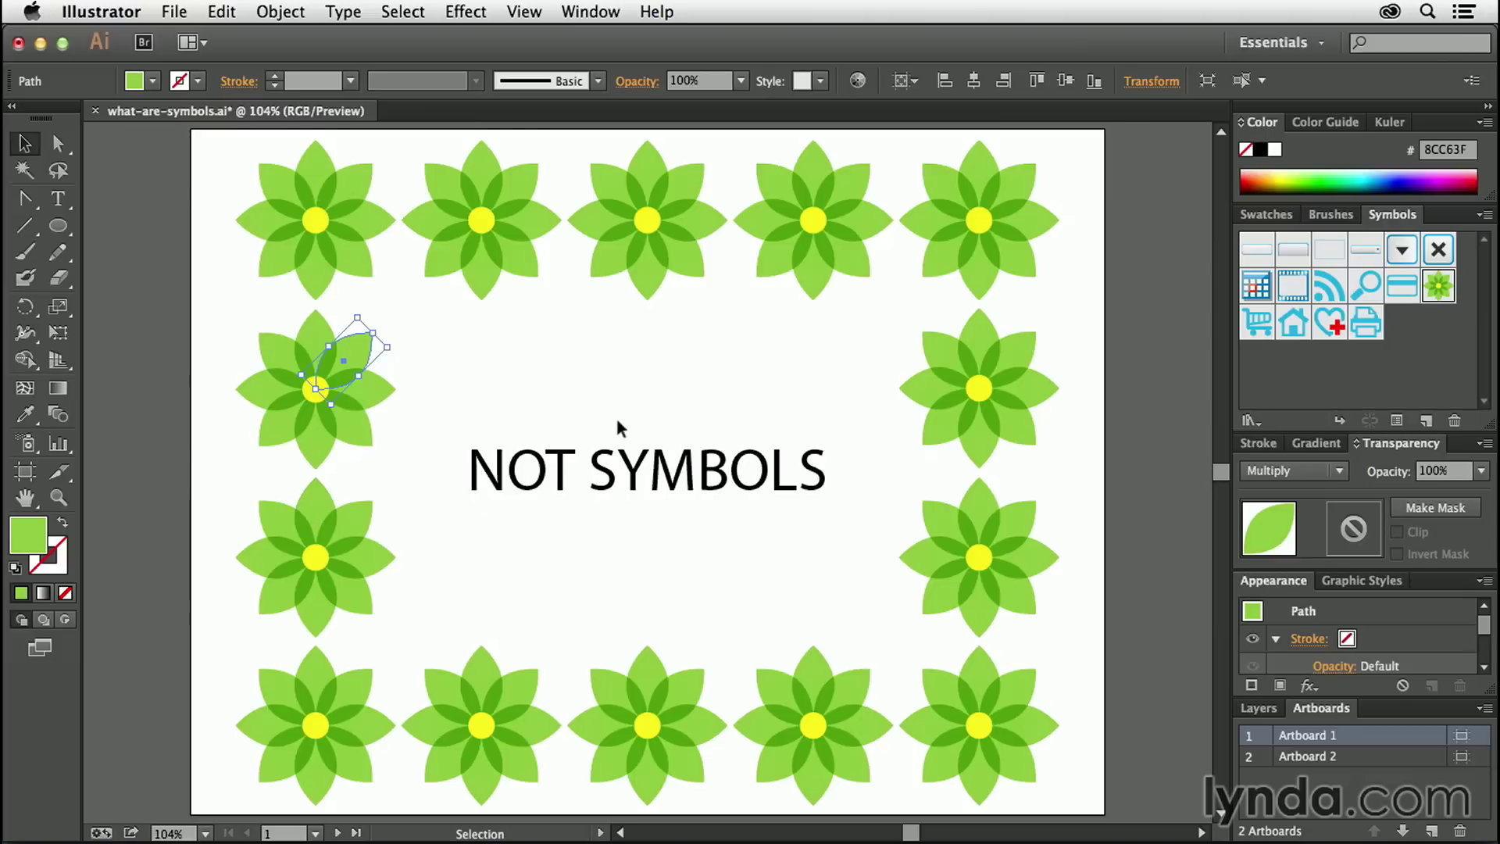
Colour the top petal of the top-left flower with the cyan swatch (29ABE2).
left_click(322, 163)
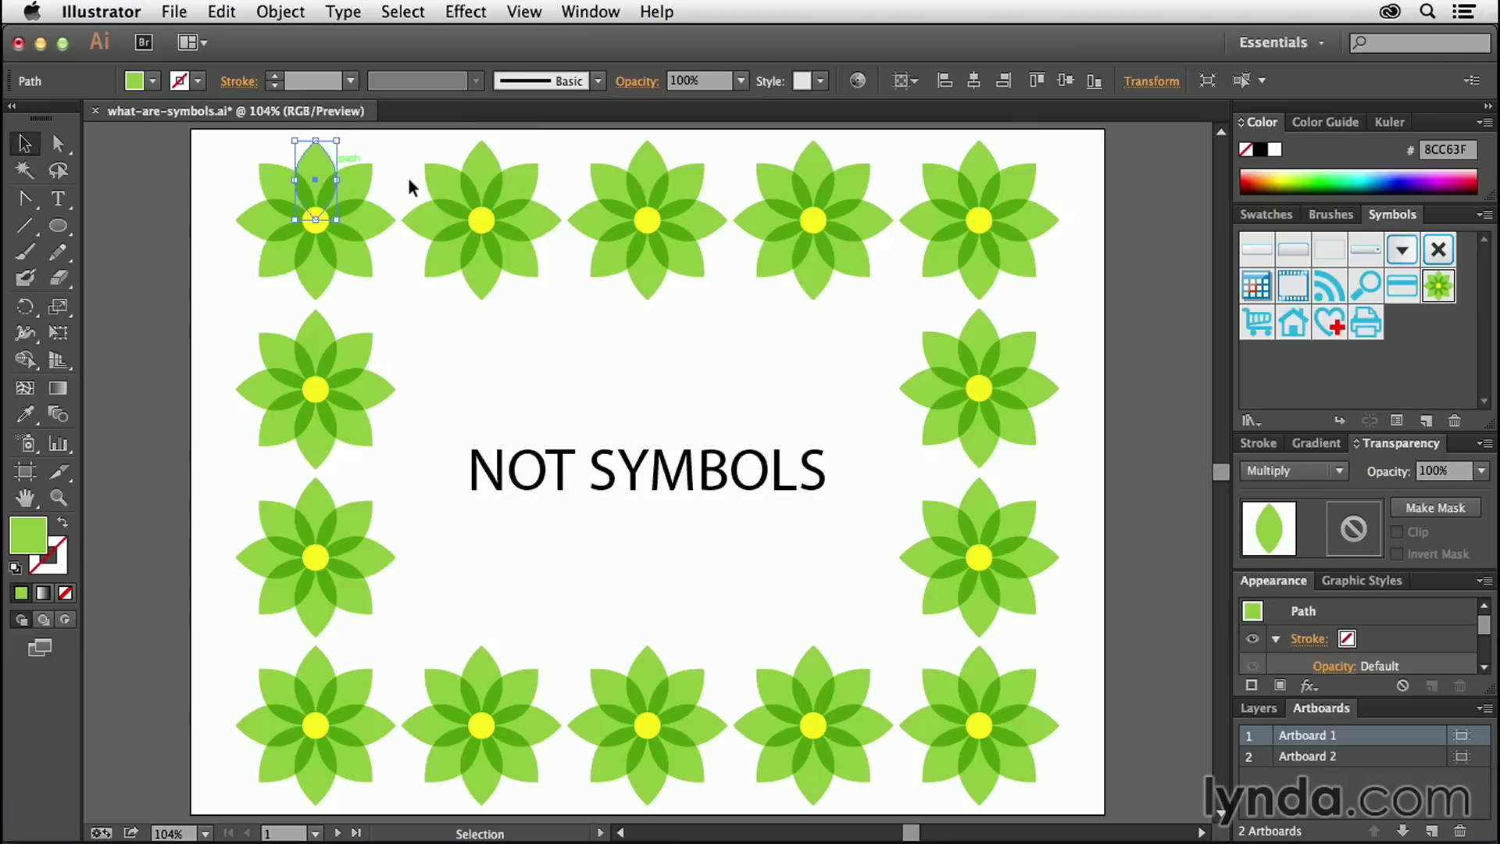
left_click(1272, 217)
left_click(1369, 255)
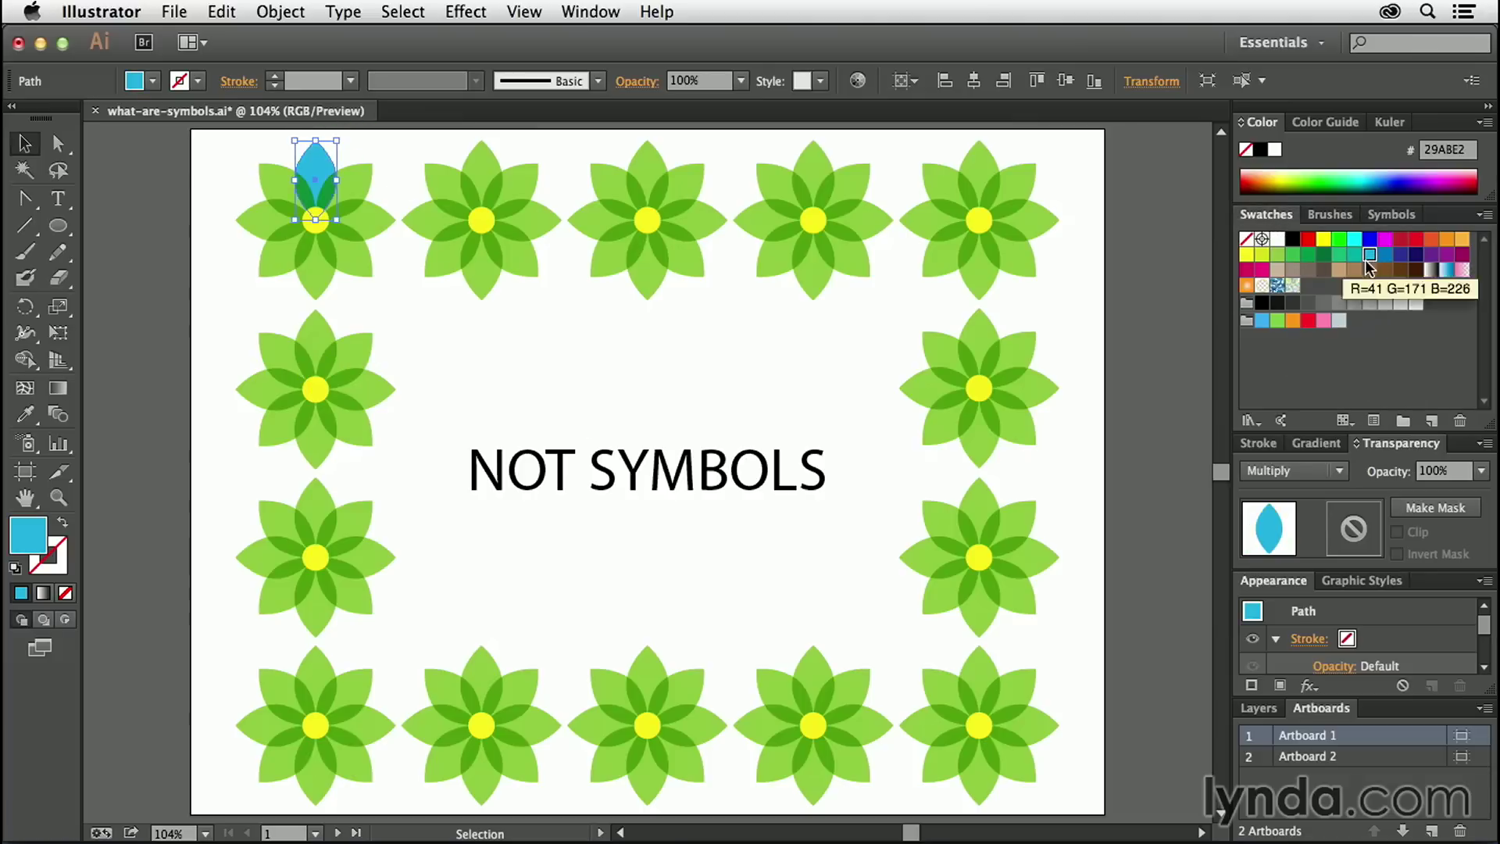
left_click(492, 342)
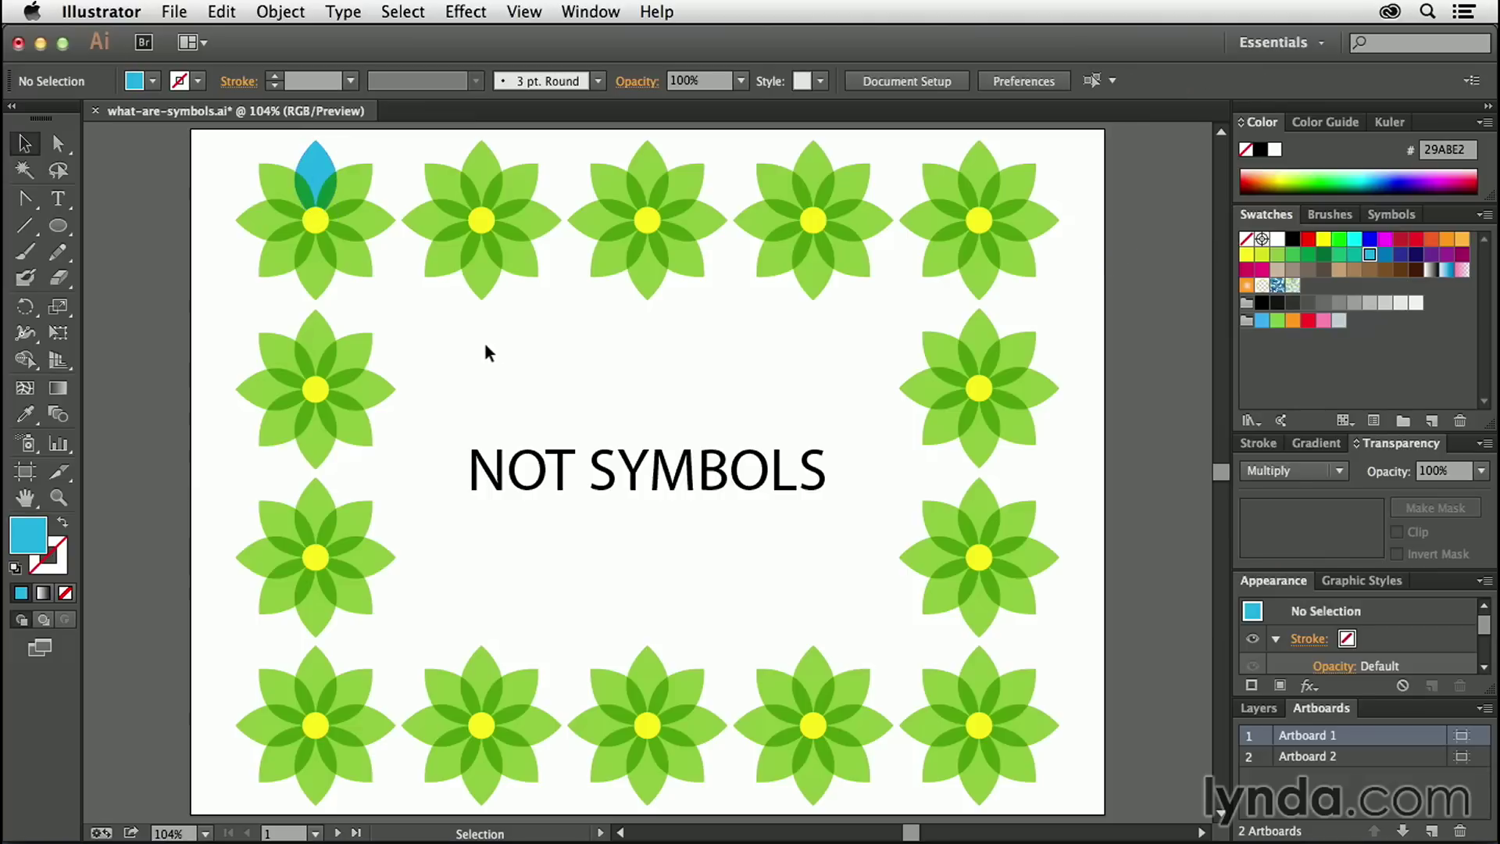
Select the remaining seven green petals of that flower and colour them cyan too.
left_click(367, 188)
left_click(377, 221, "shift")
left_click(356, 274, "shift")
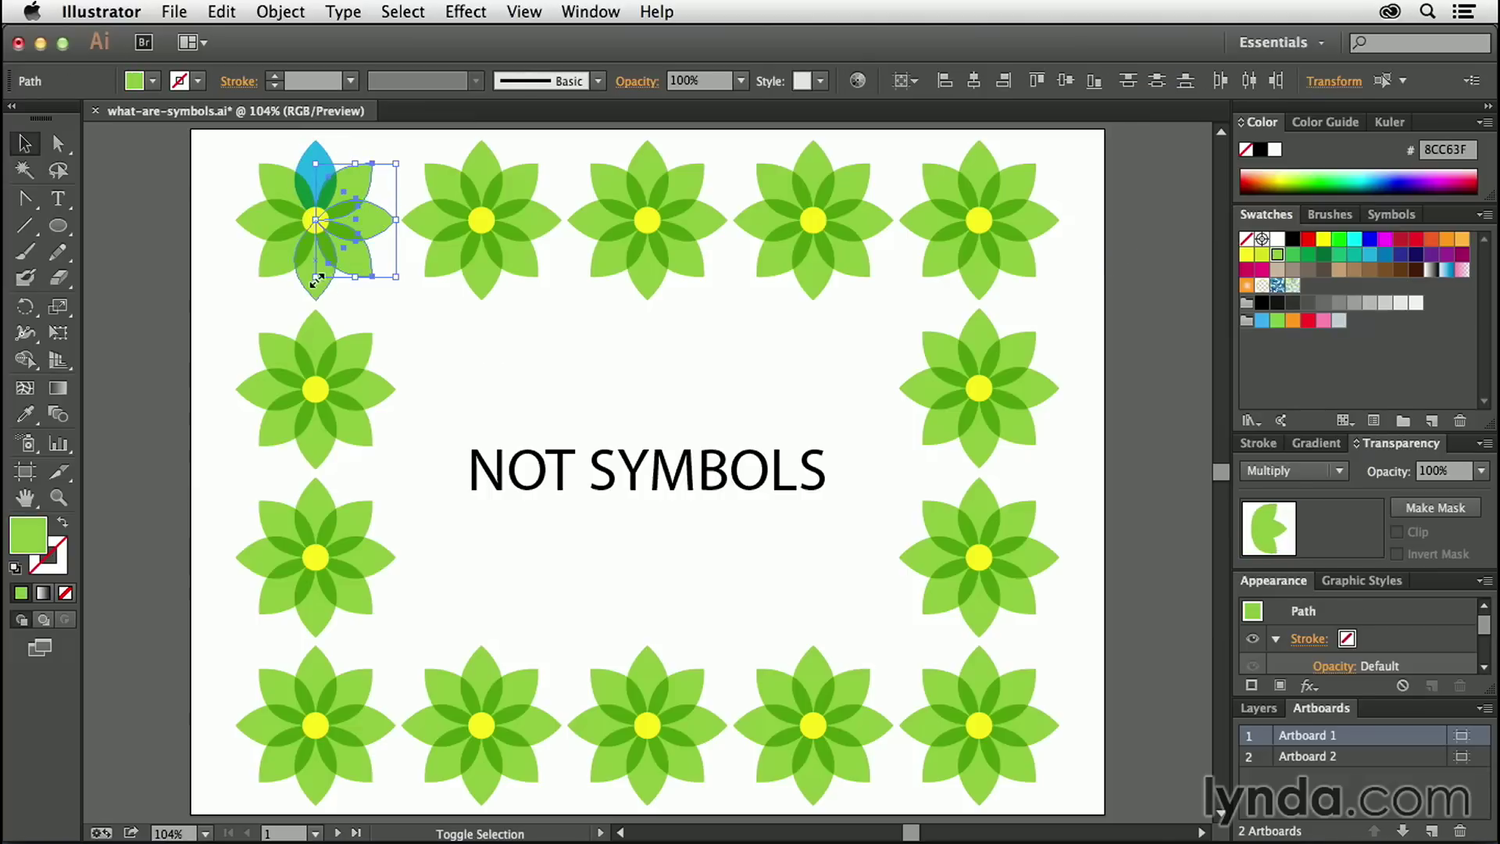
left_click(278, 261, "shift")
left_click(308, 280, "shift")
left_click(262, 239, "shift")
left_click(275, 192, "shift")
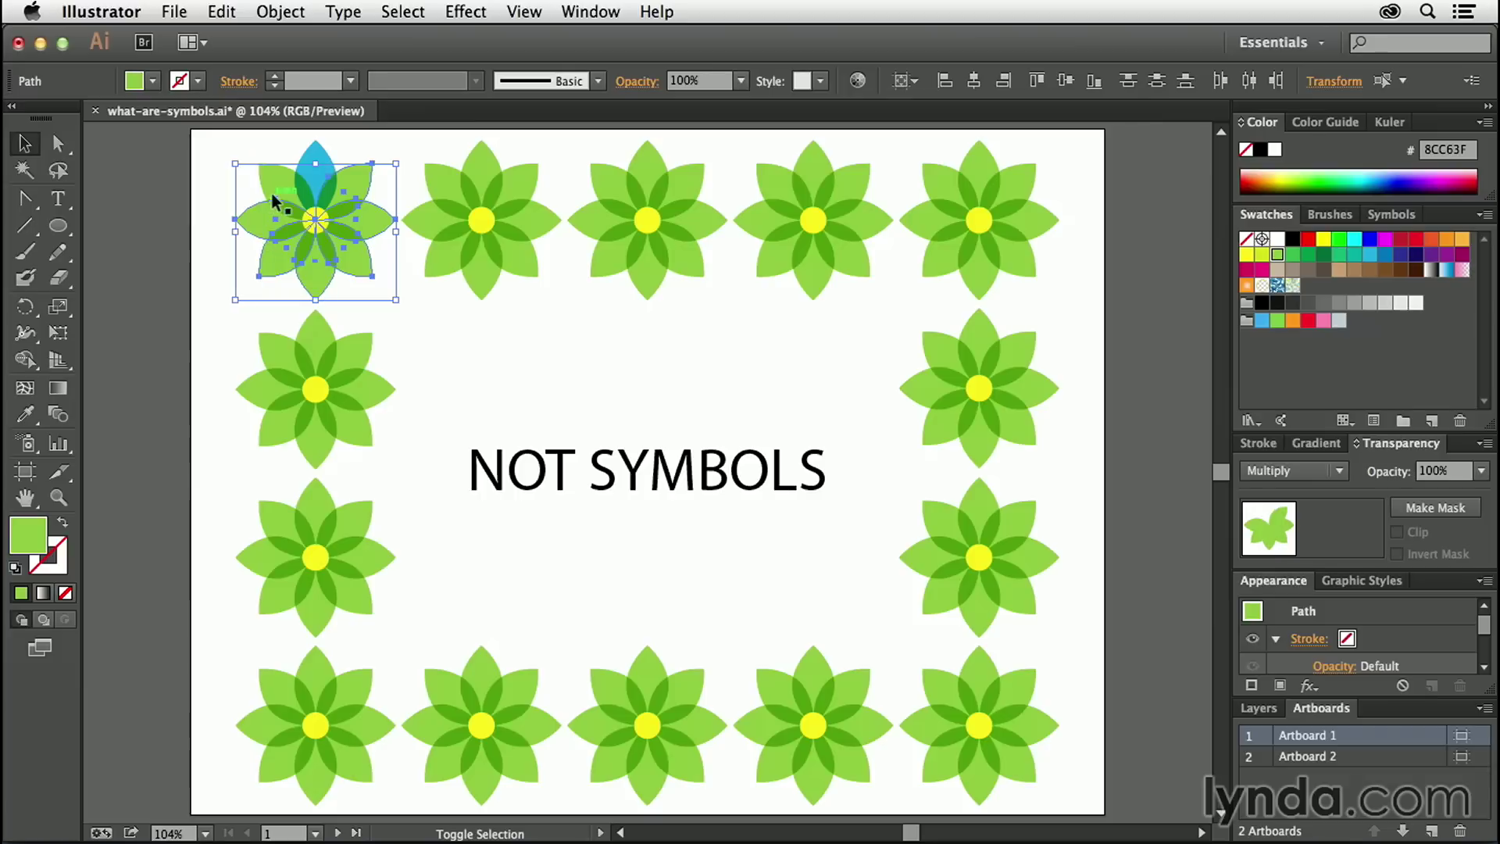
left_click(1369, 254)
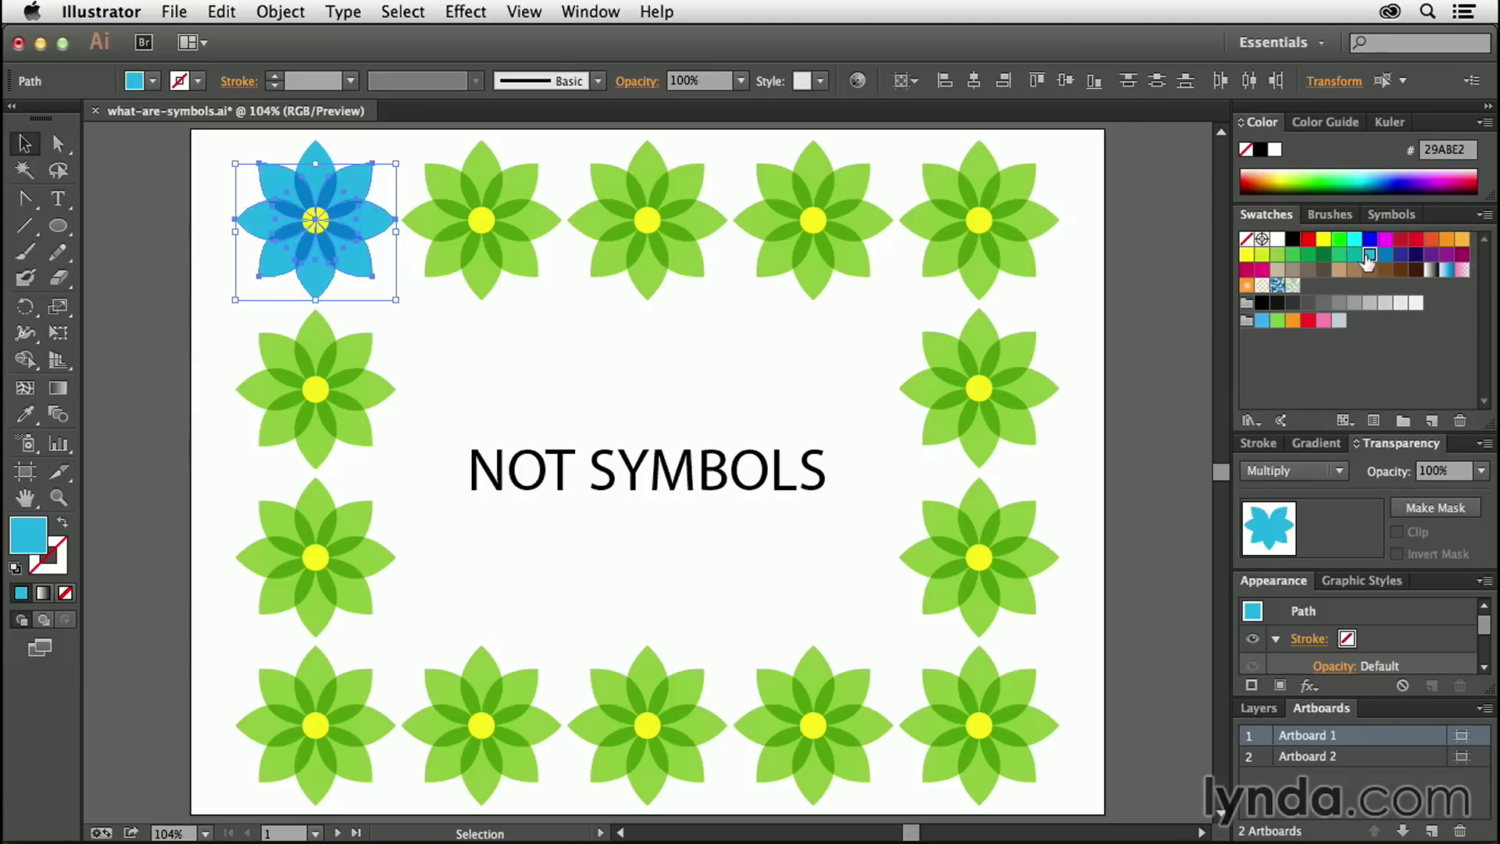
left_click(703, 352)
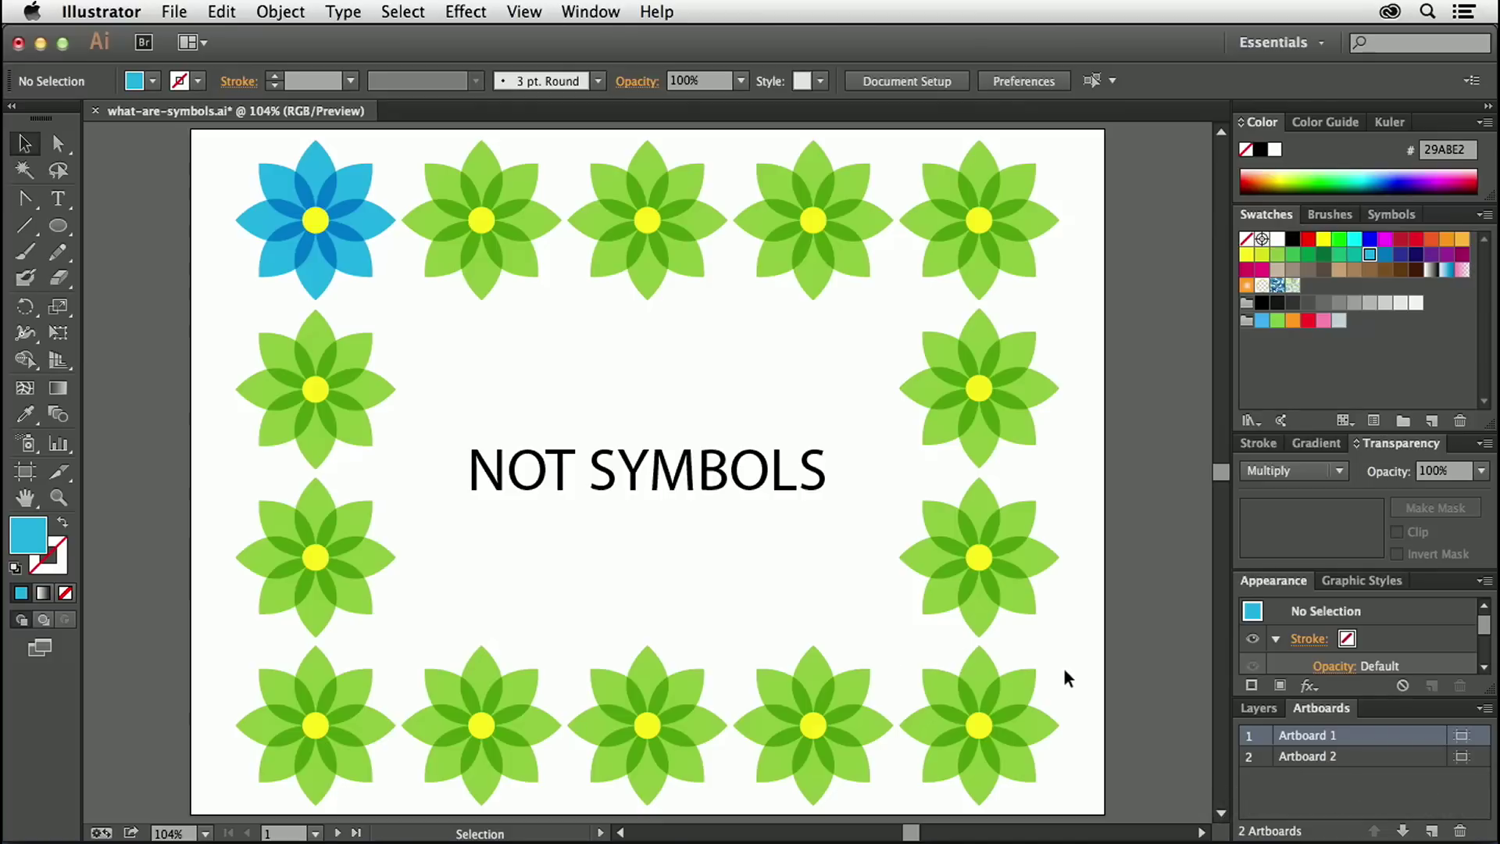
Go to Artboard 2 and select its border of Green Flower symbol instances.
left_click(1333, 758)
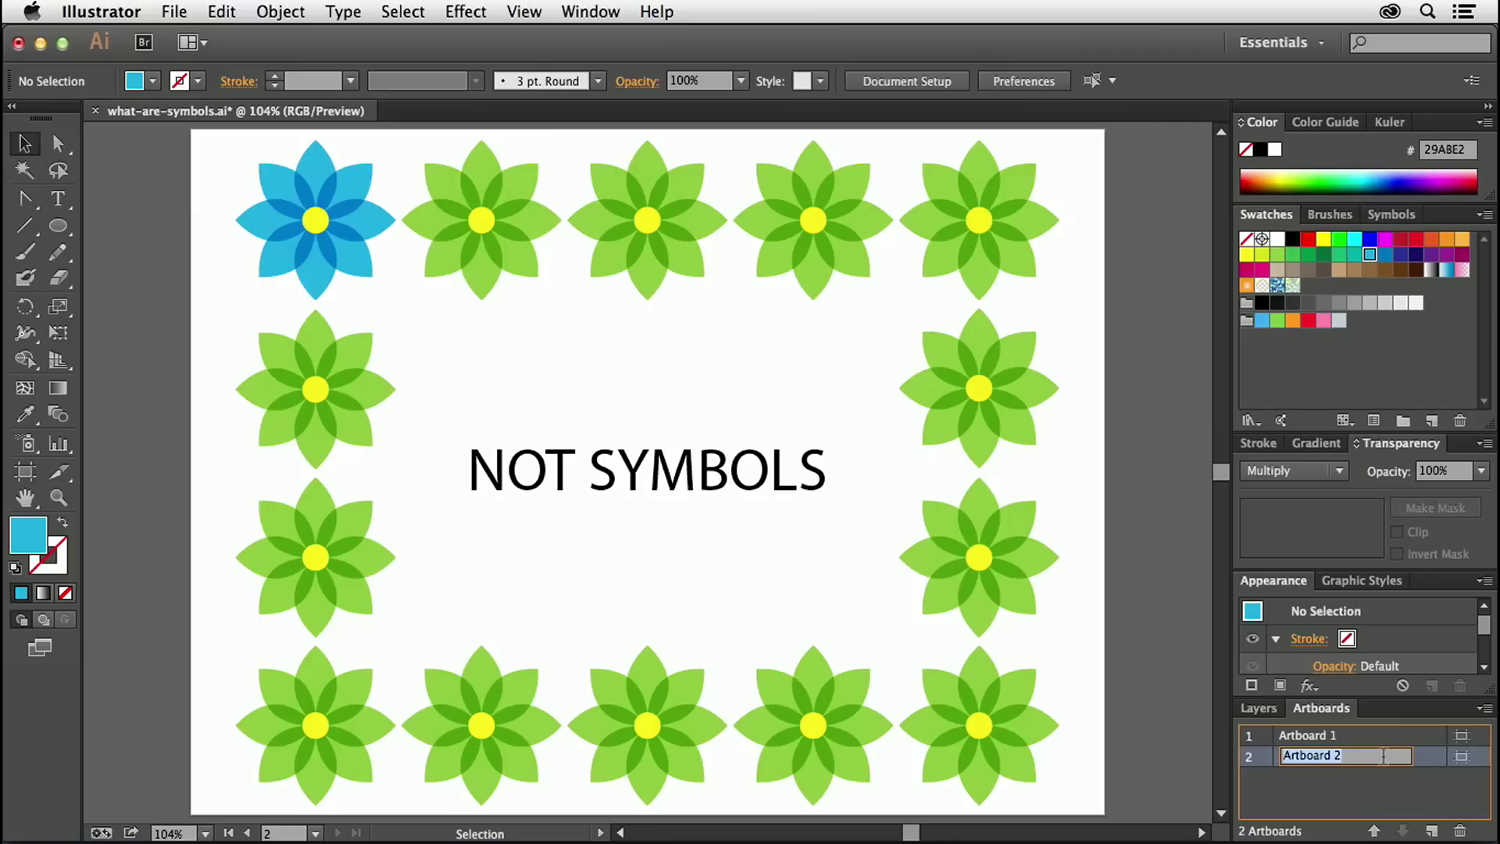
double_click(1416, 757)
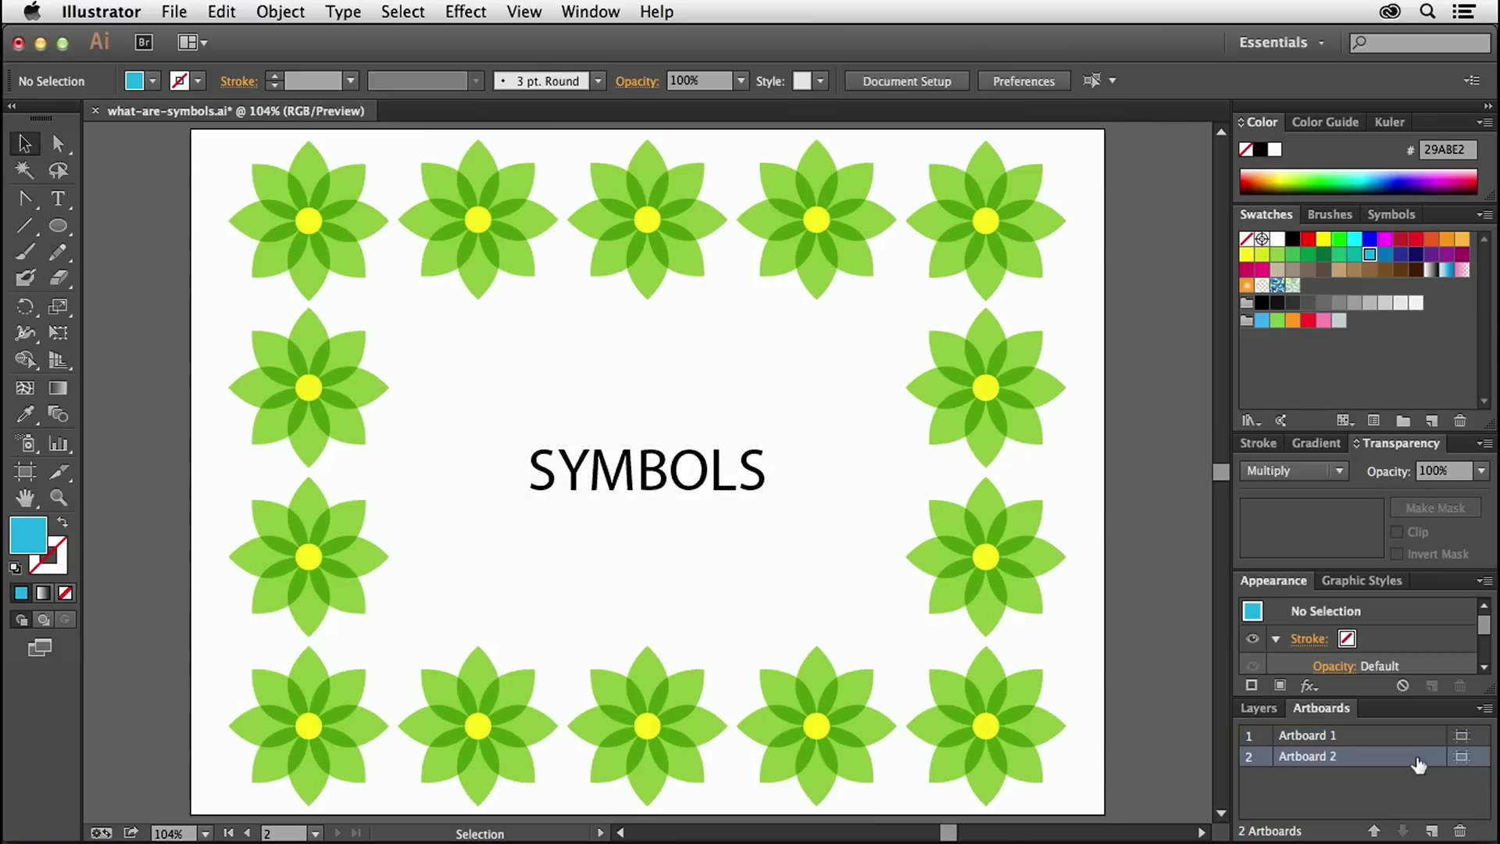
left_click(348, 246)
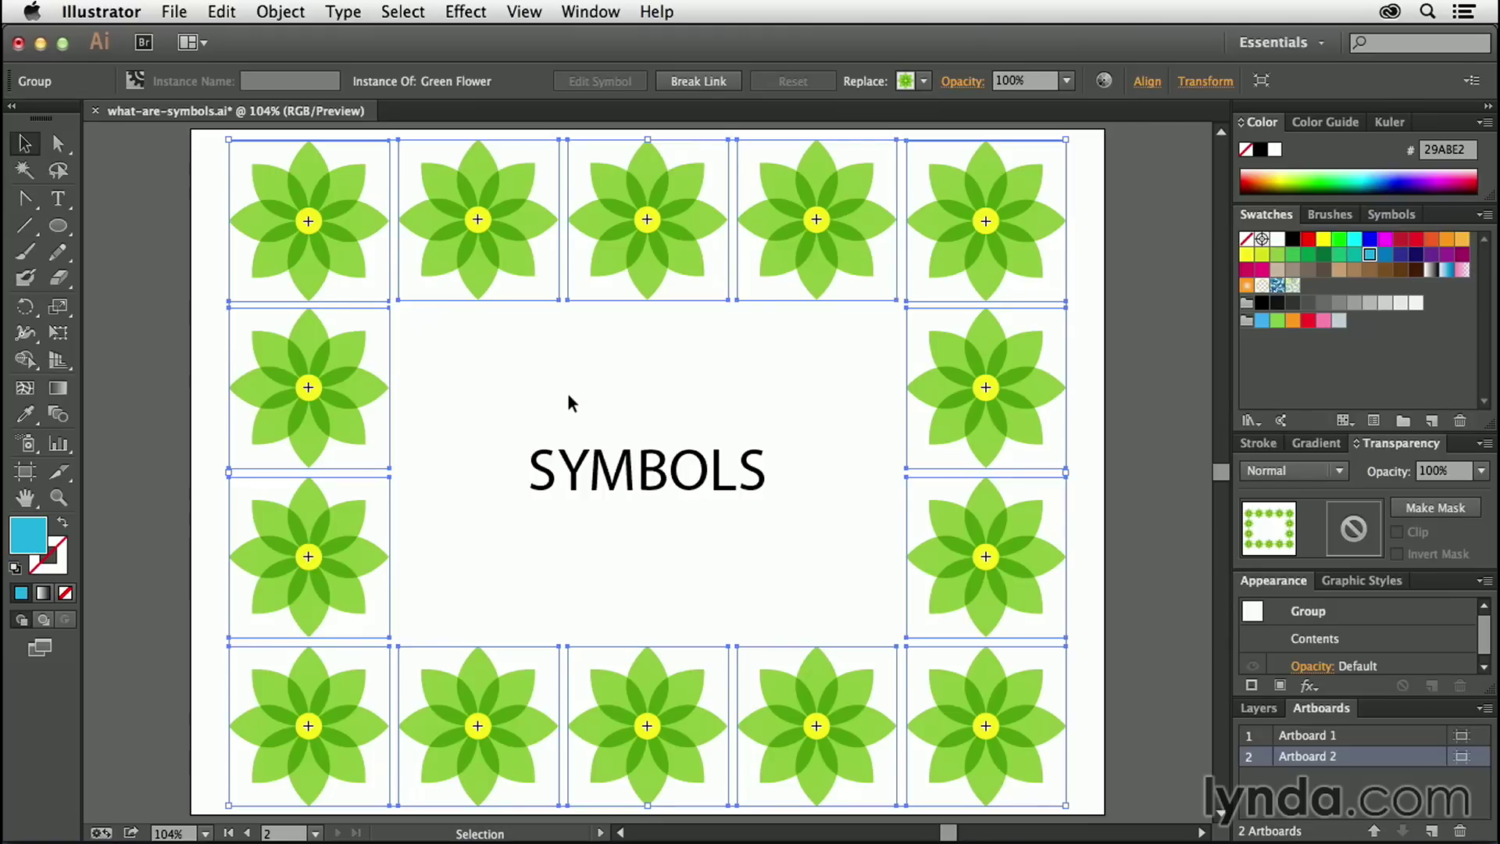
Using Cmd, select the individual flower instances across the top row of the border.
key("super")
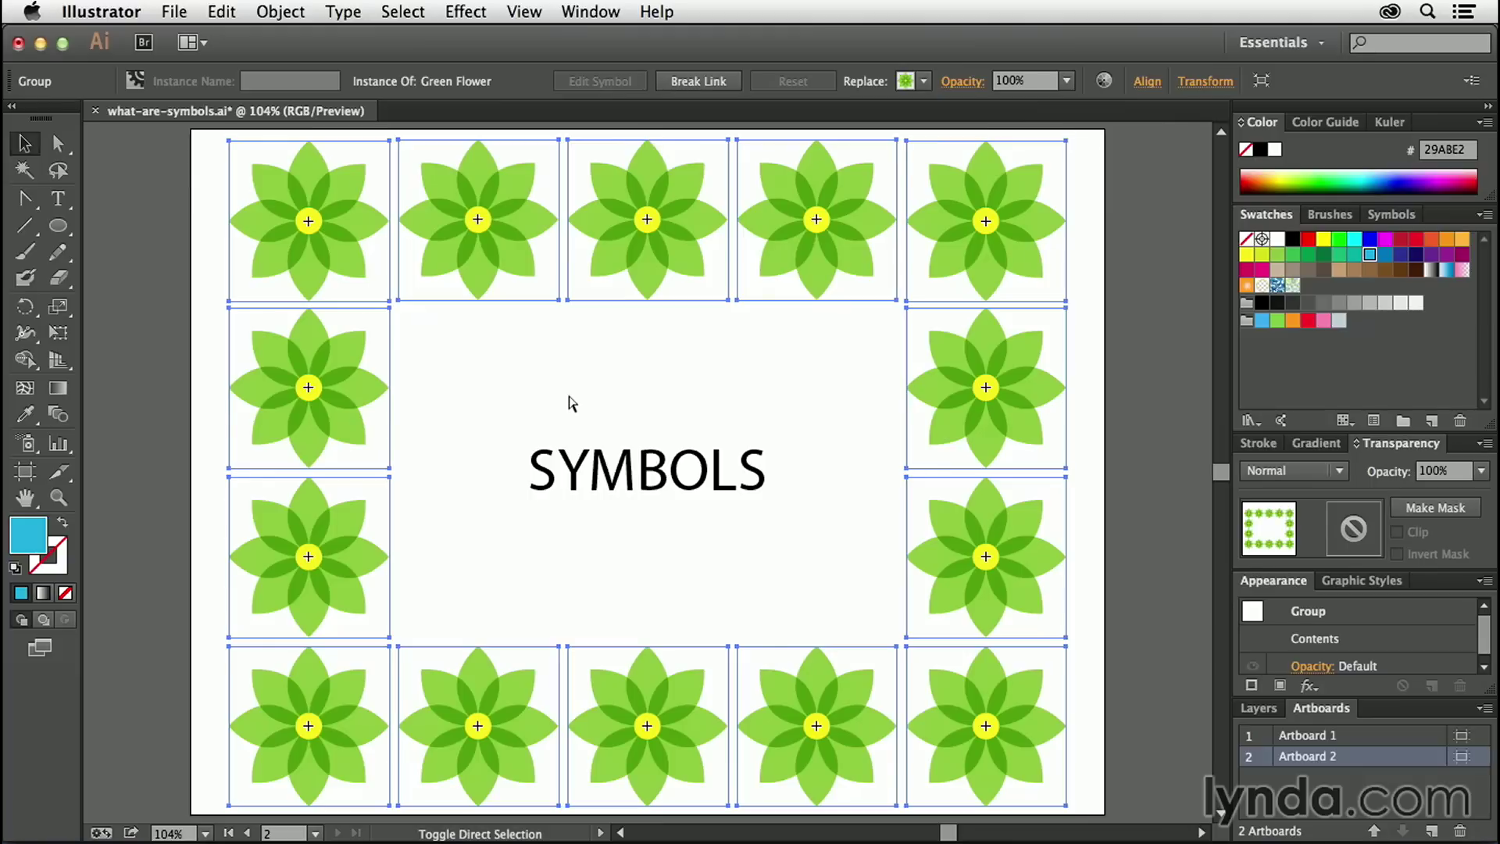
left_click(1132, 367)
left_click(350, 222)
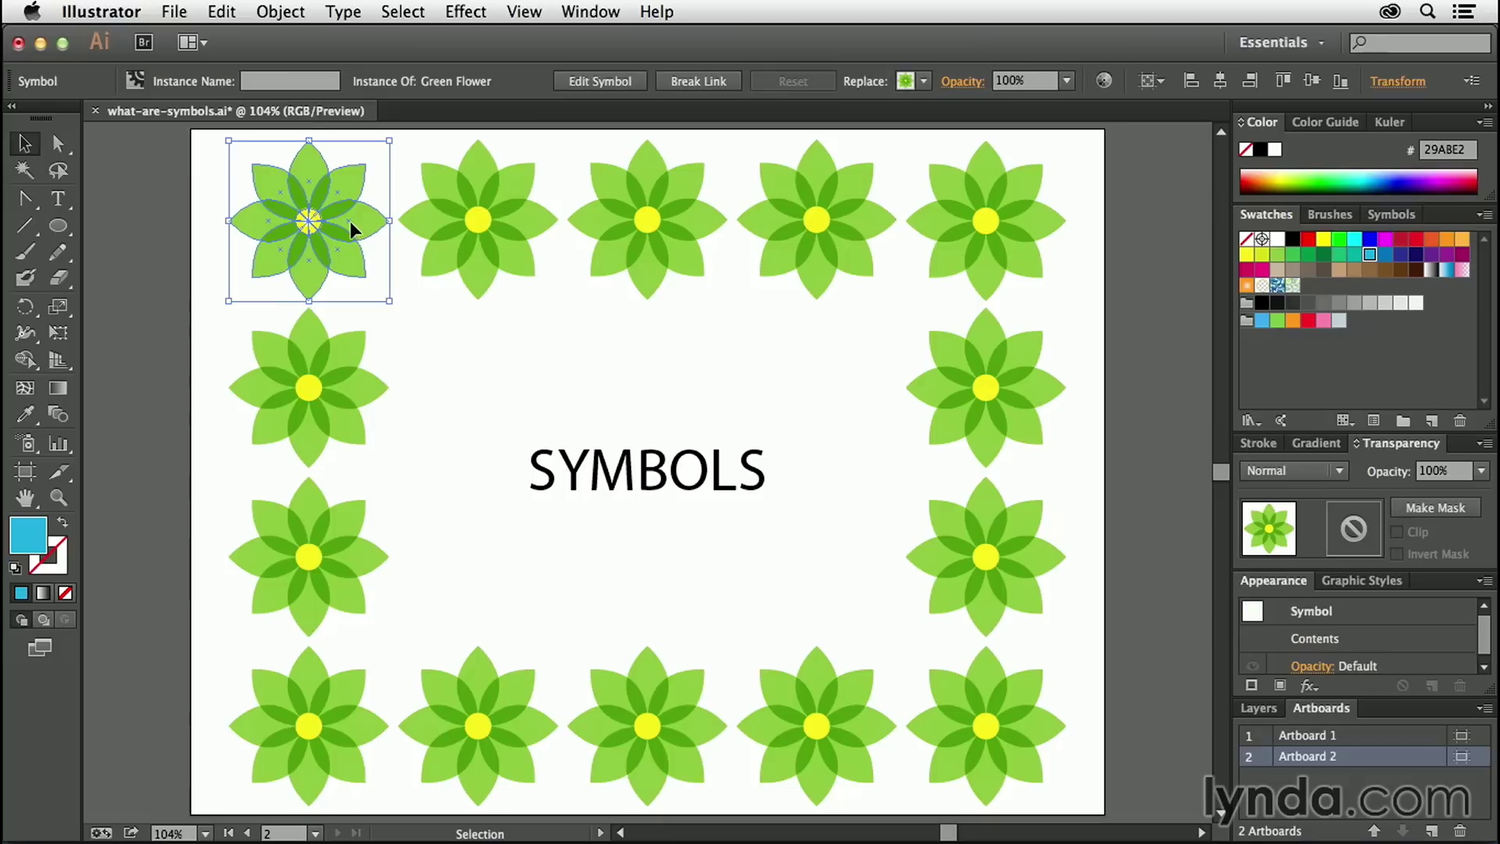
left_click(489, 242)
left_click(633, 223)
left_click(846, 219)
left_click(944, 213)
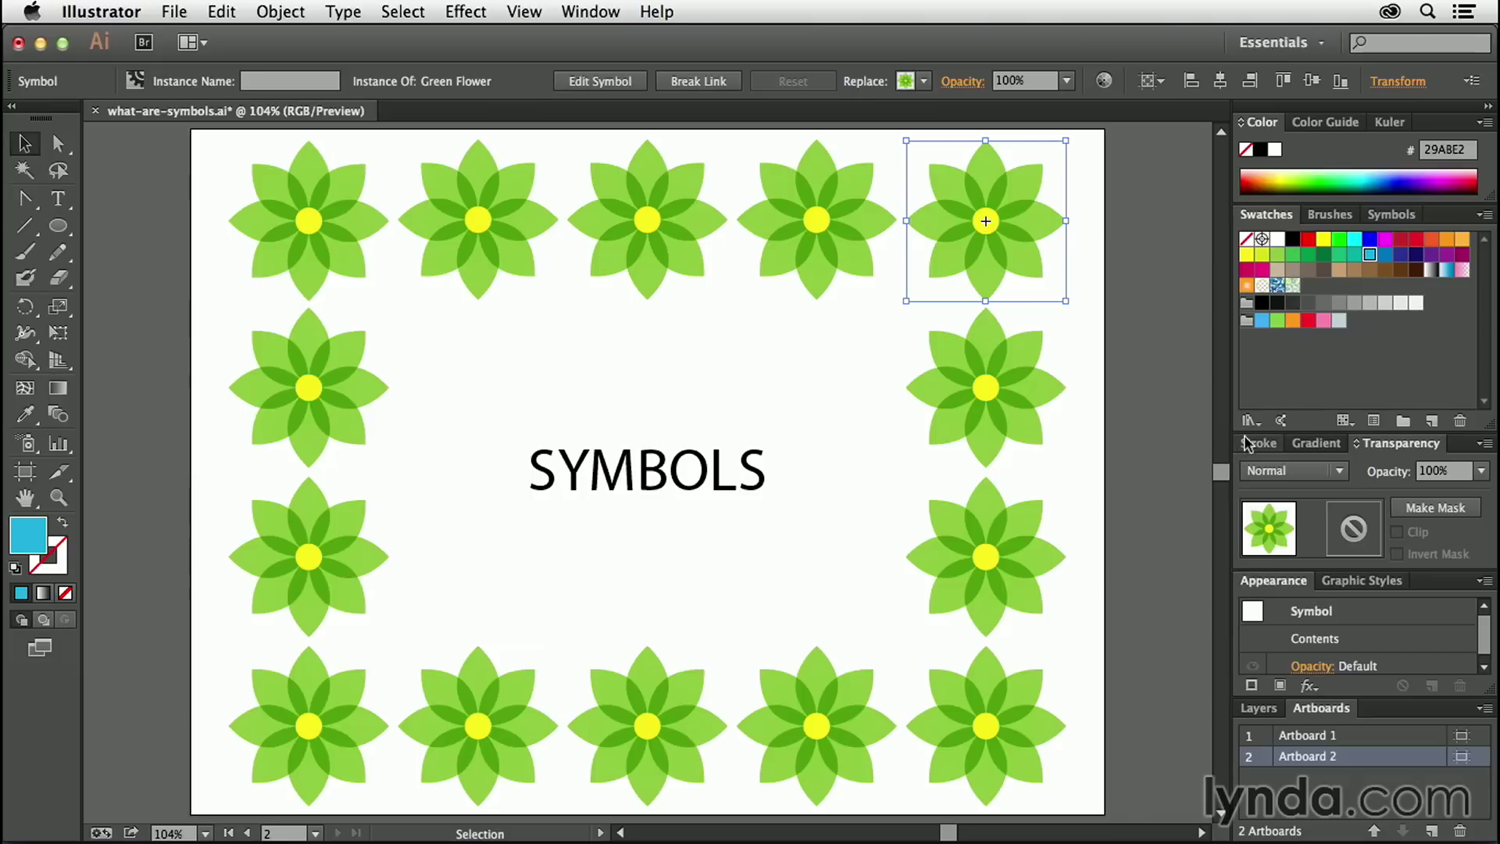
Show the Symbols panel listing Green Flower and inspect more flower instances.
left_click(1405, 217)
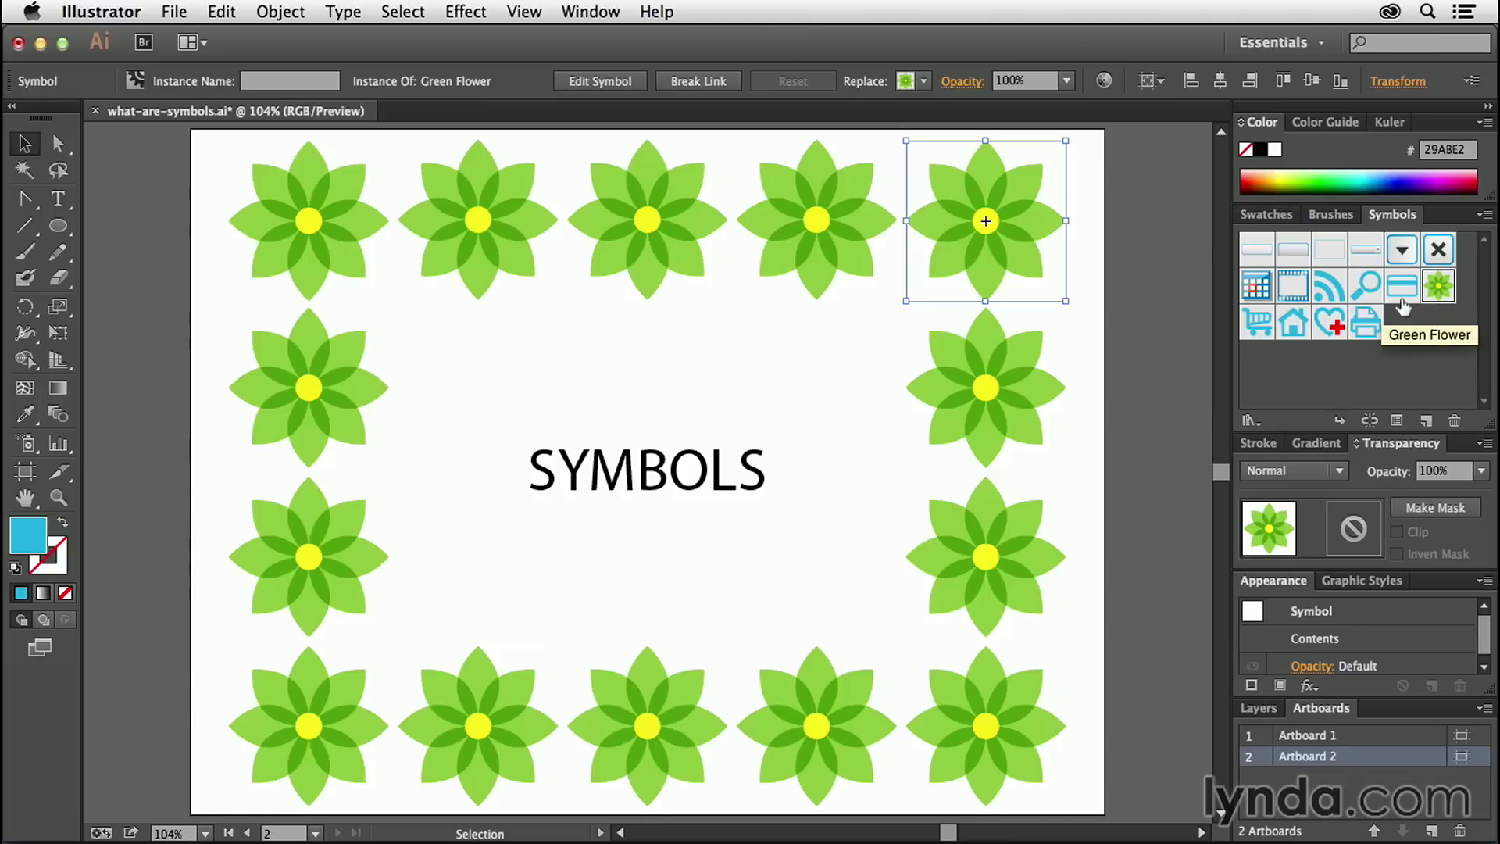
left_click(600, 221)
left_click(511, 226)
left_click(335, 218)
left_click(368, 379)
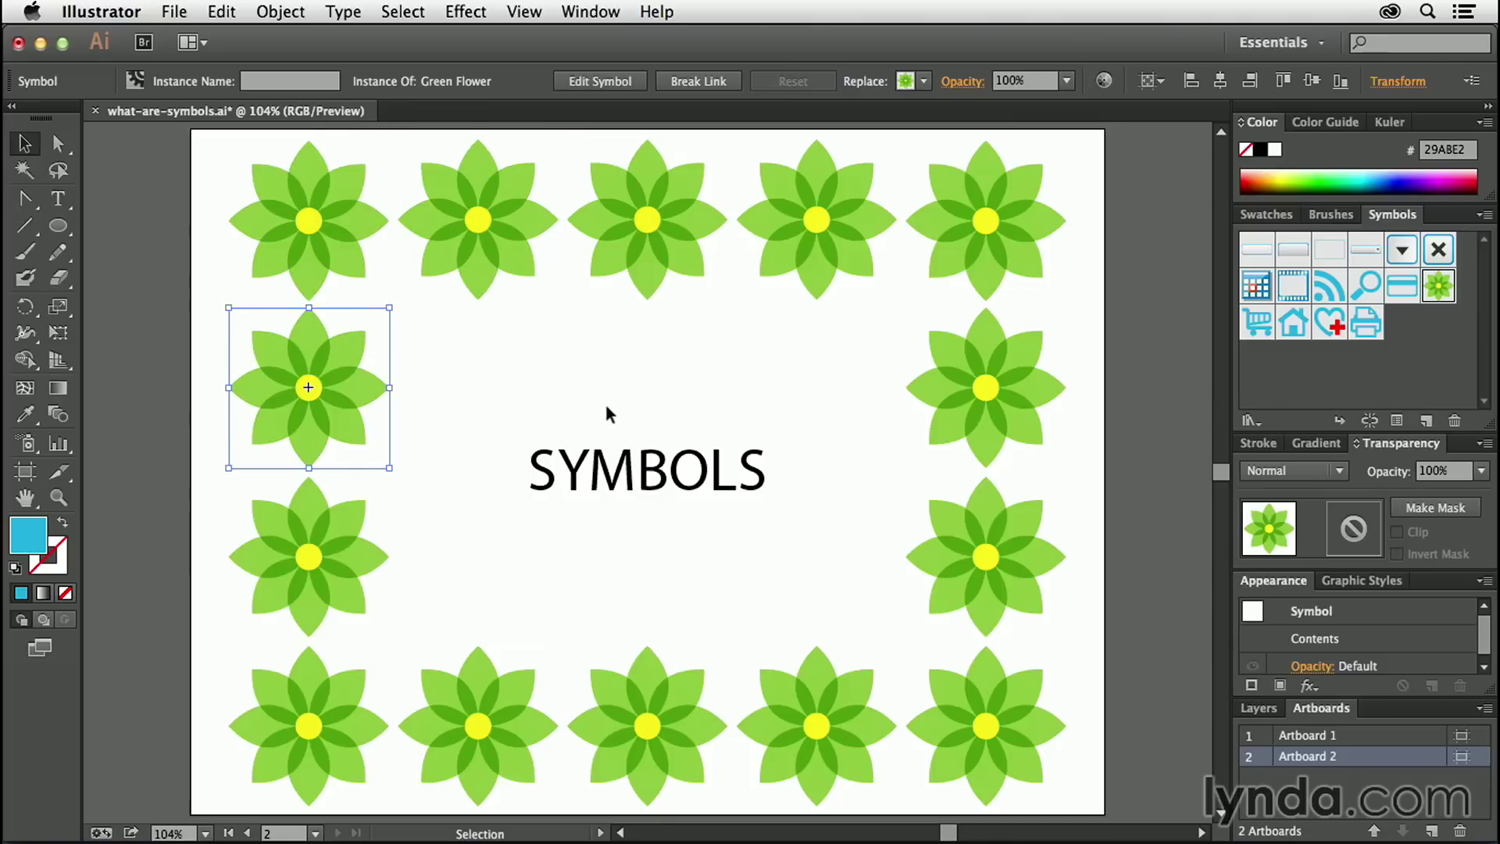
Edit the Green Flower symbol and colour all its petals cyan.
double_click(1436, 289)
left_click_drag(561, 397, 719, 443)
left_click(720, 470, "shift")
left_click(606, 518, "shift")
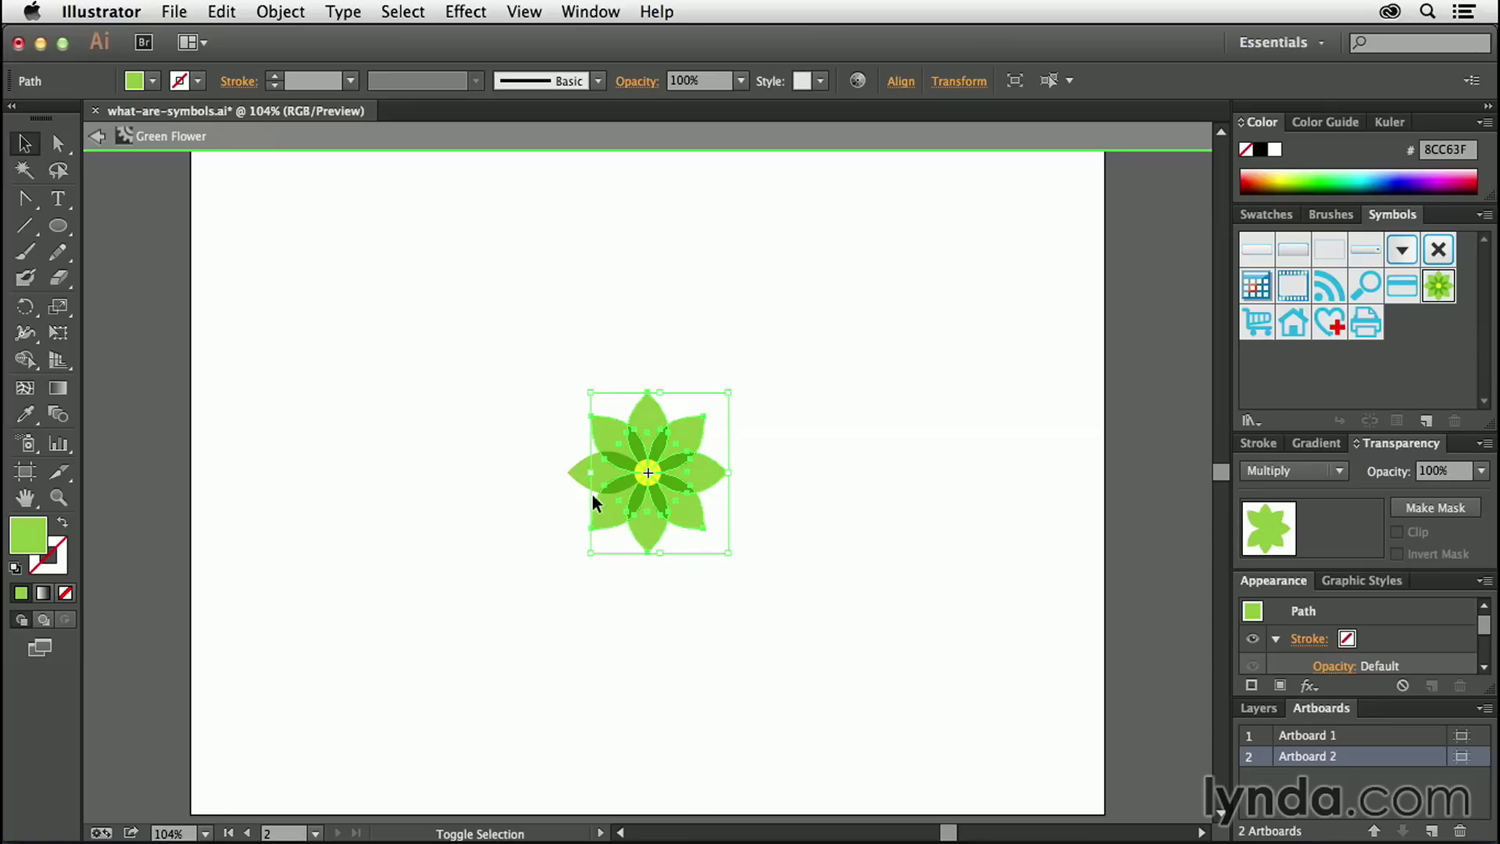
left_click(575, 472, "shift")
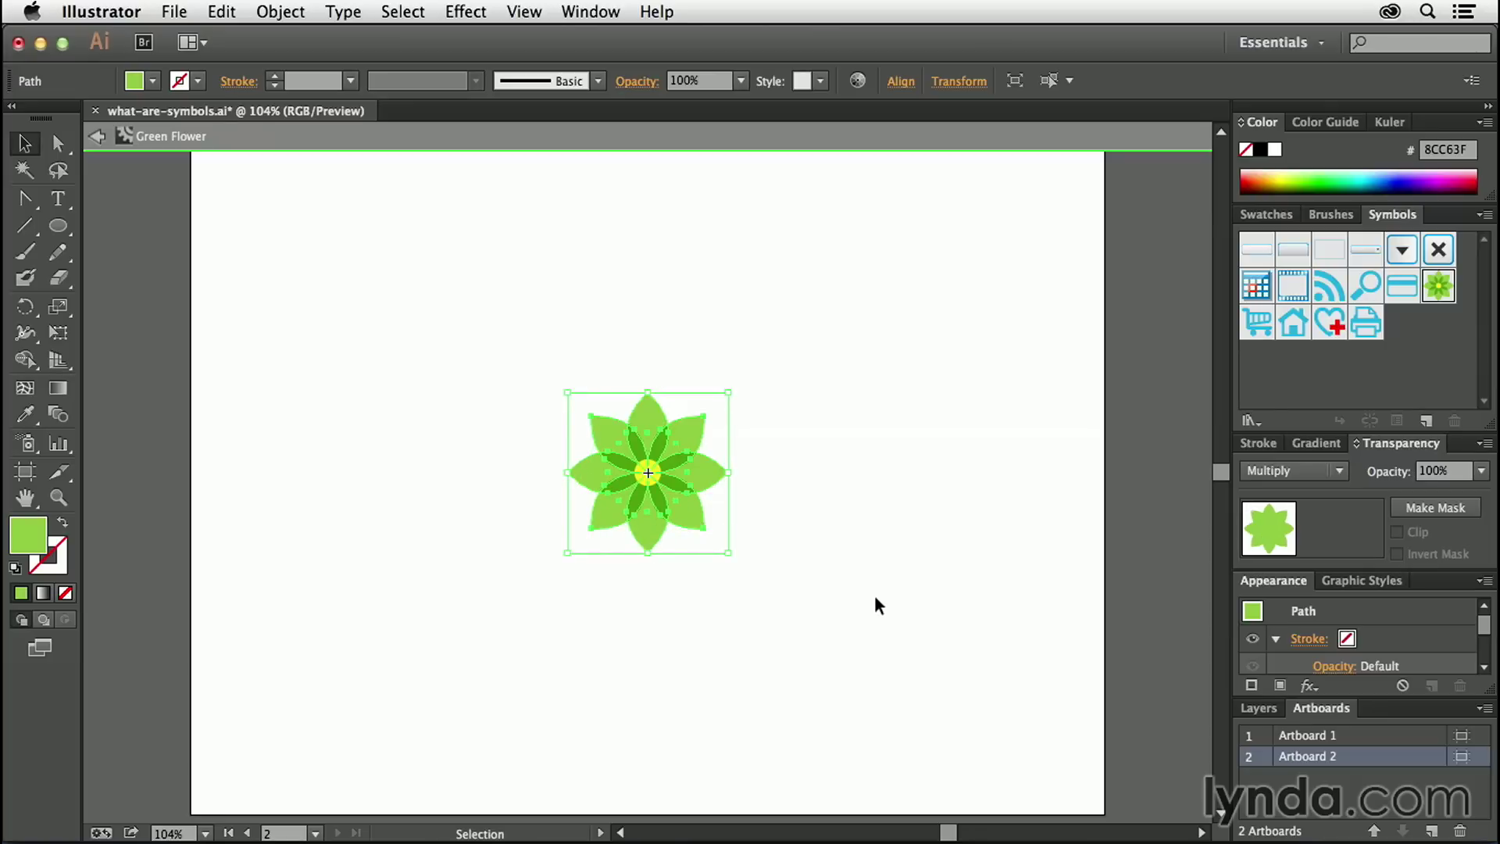
left_click(1275, 219)
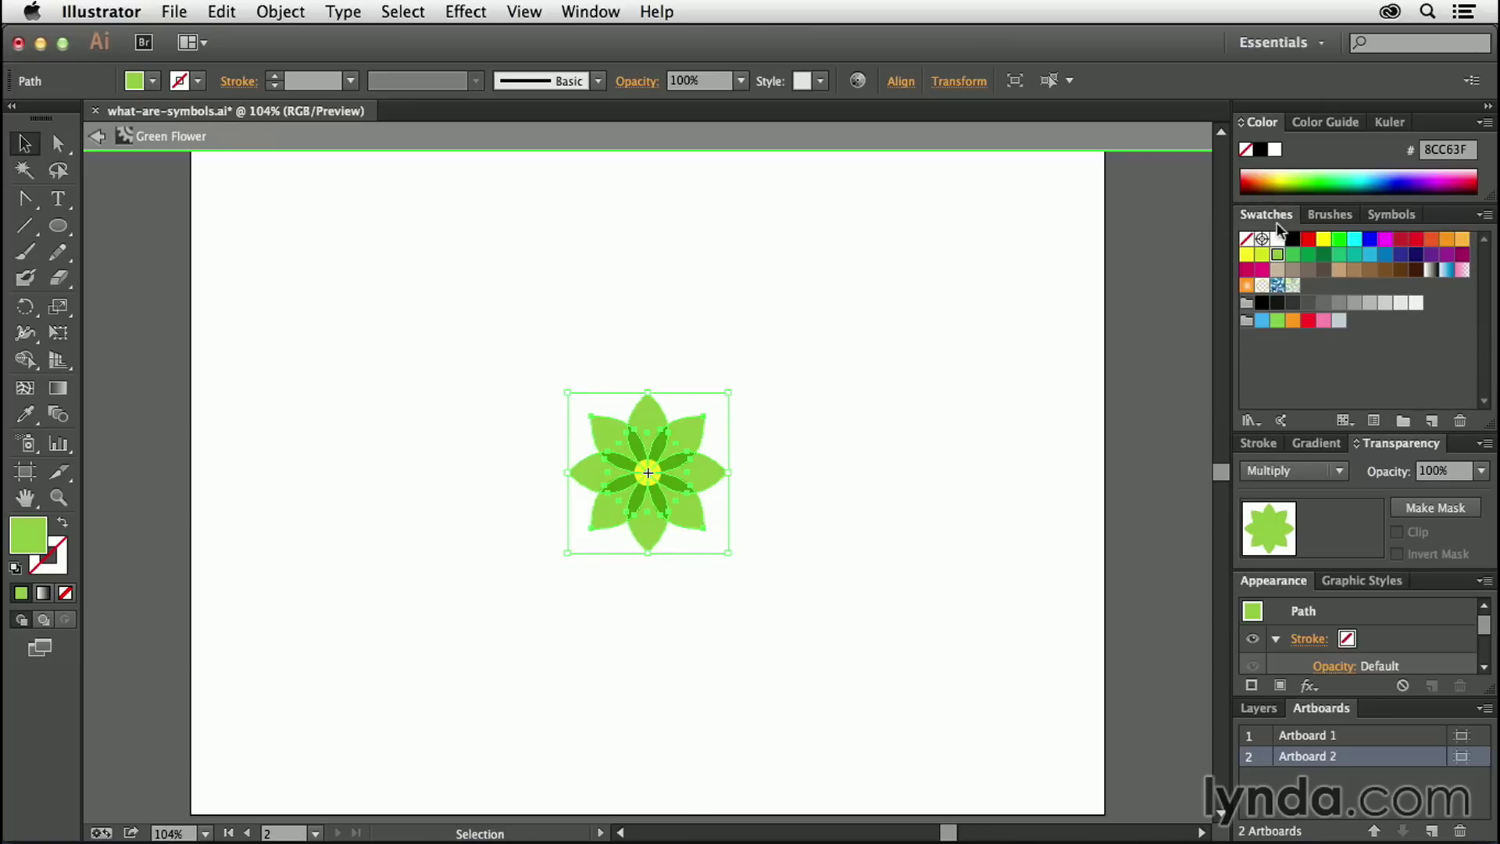
left_click(1370, 254)
left_click(878, 412)
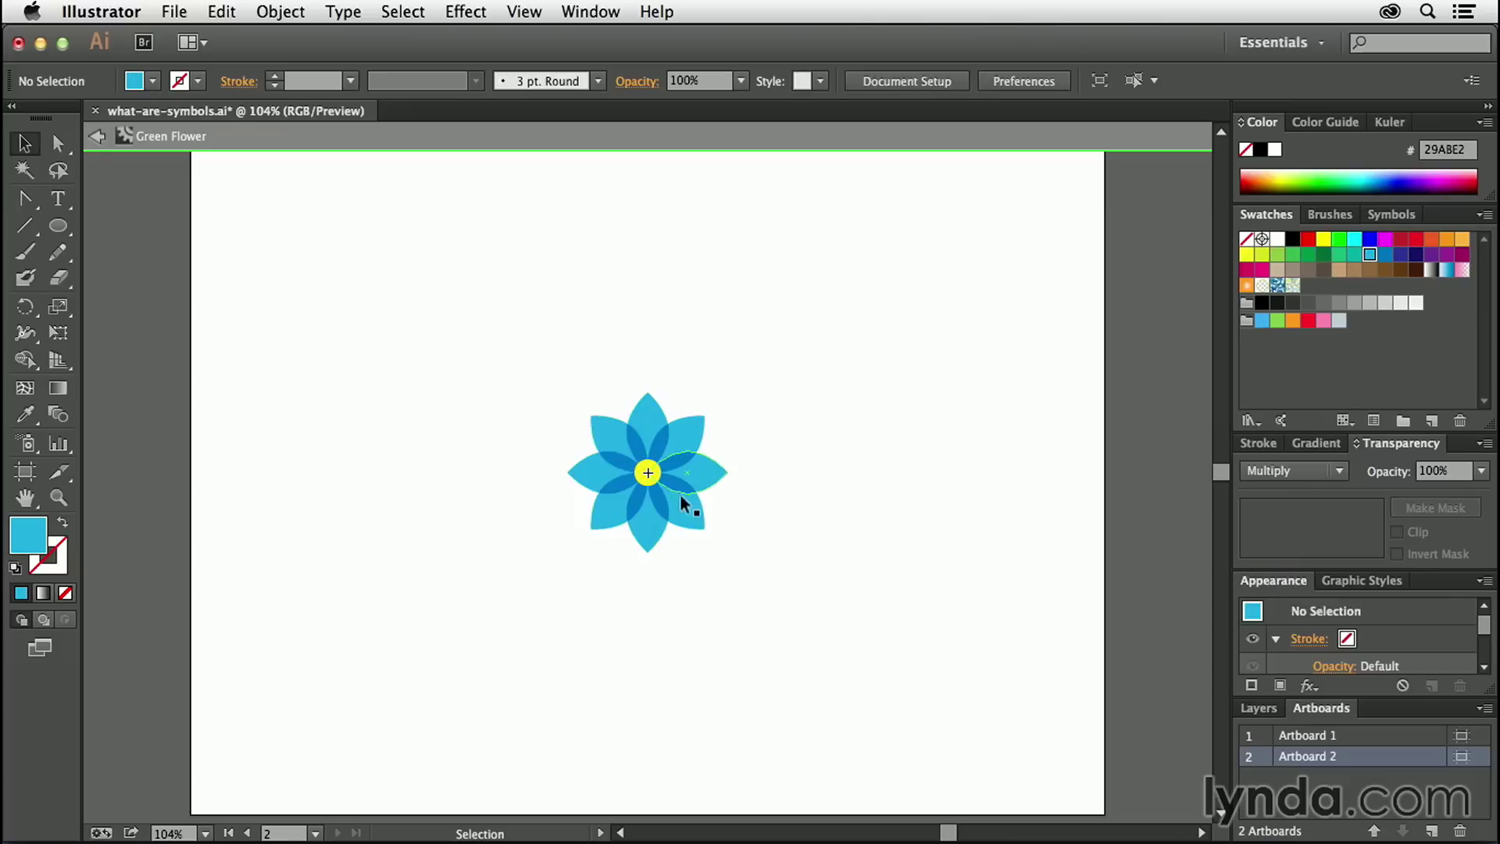
Make the flower's centre circle orange and exit symbol editing.
left_click(652, 479)
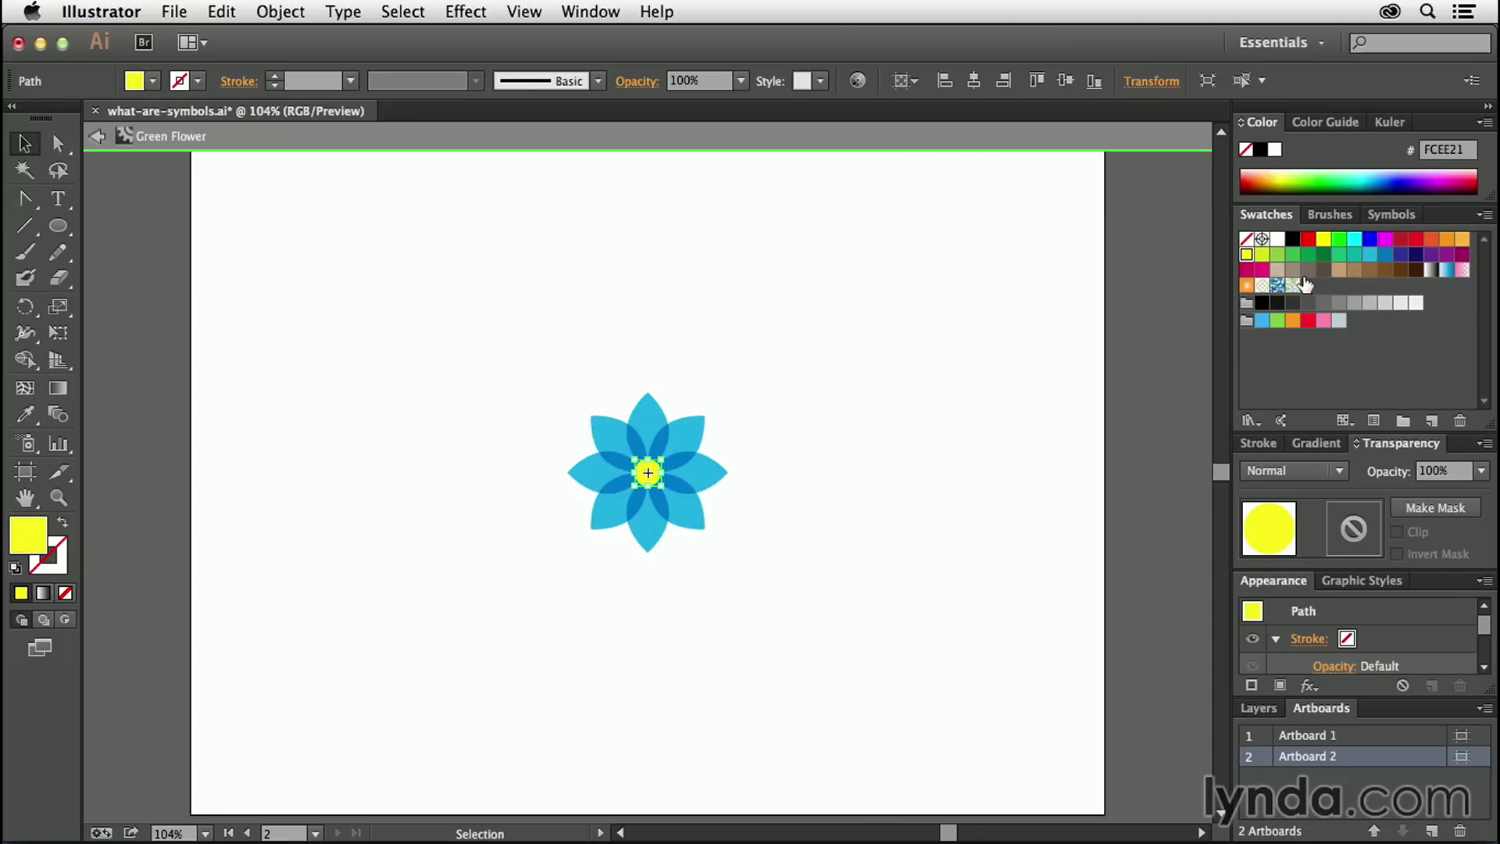
left_click(1447, 239)
left_click(934, 315)
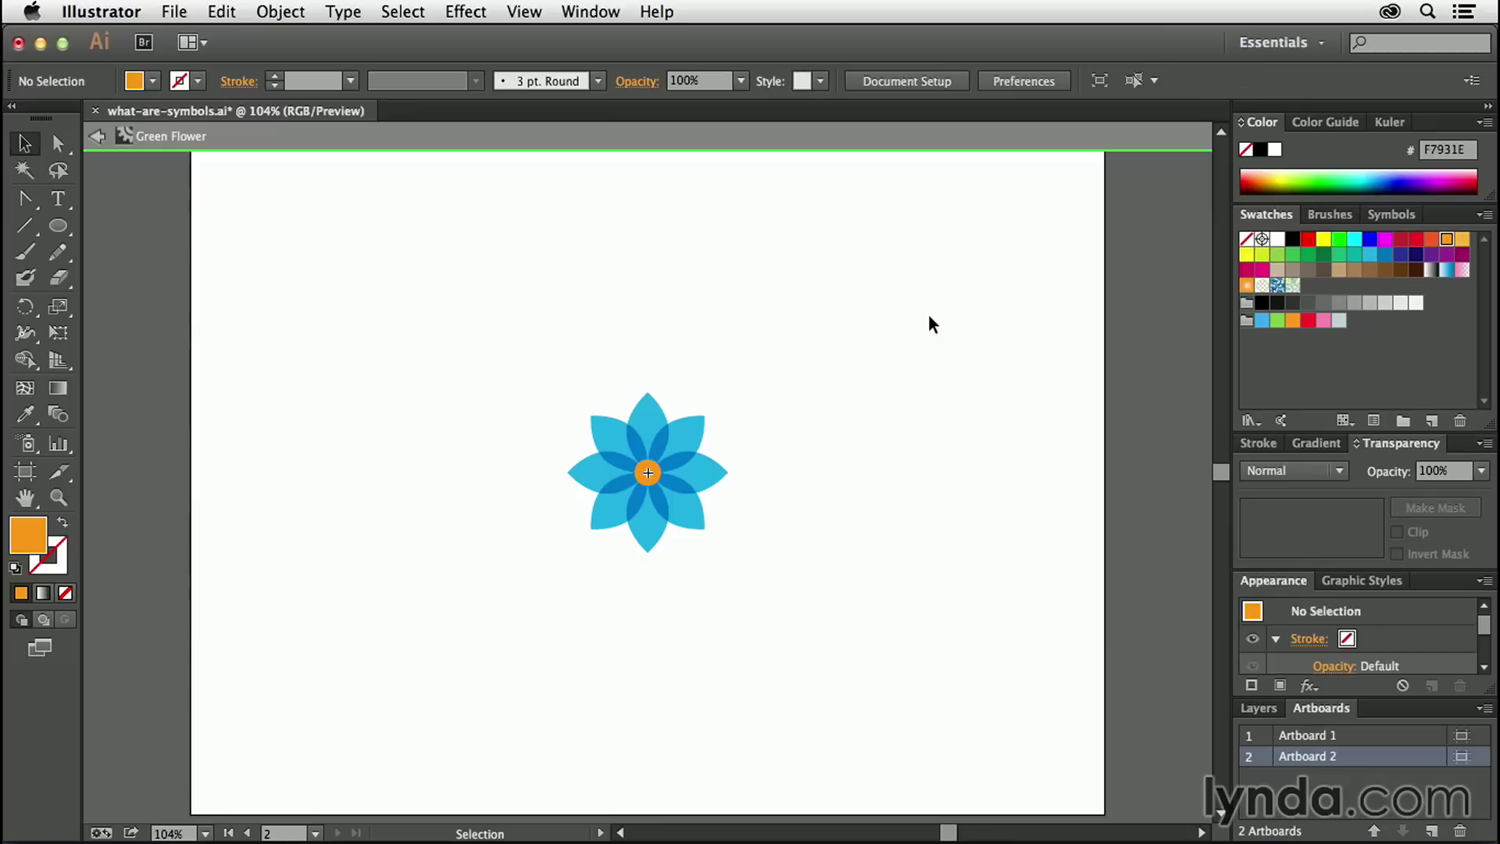
left_click(96, 139)
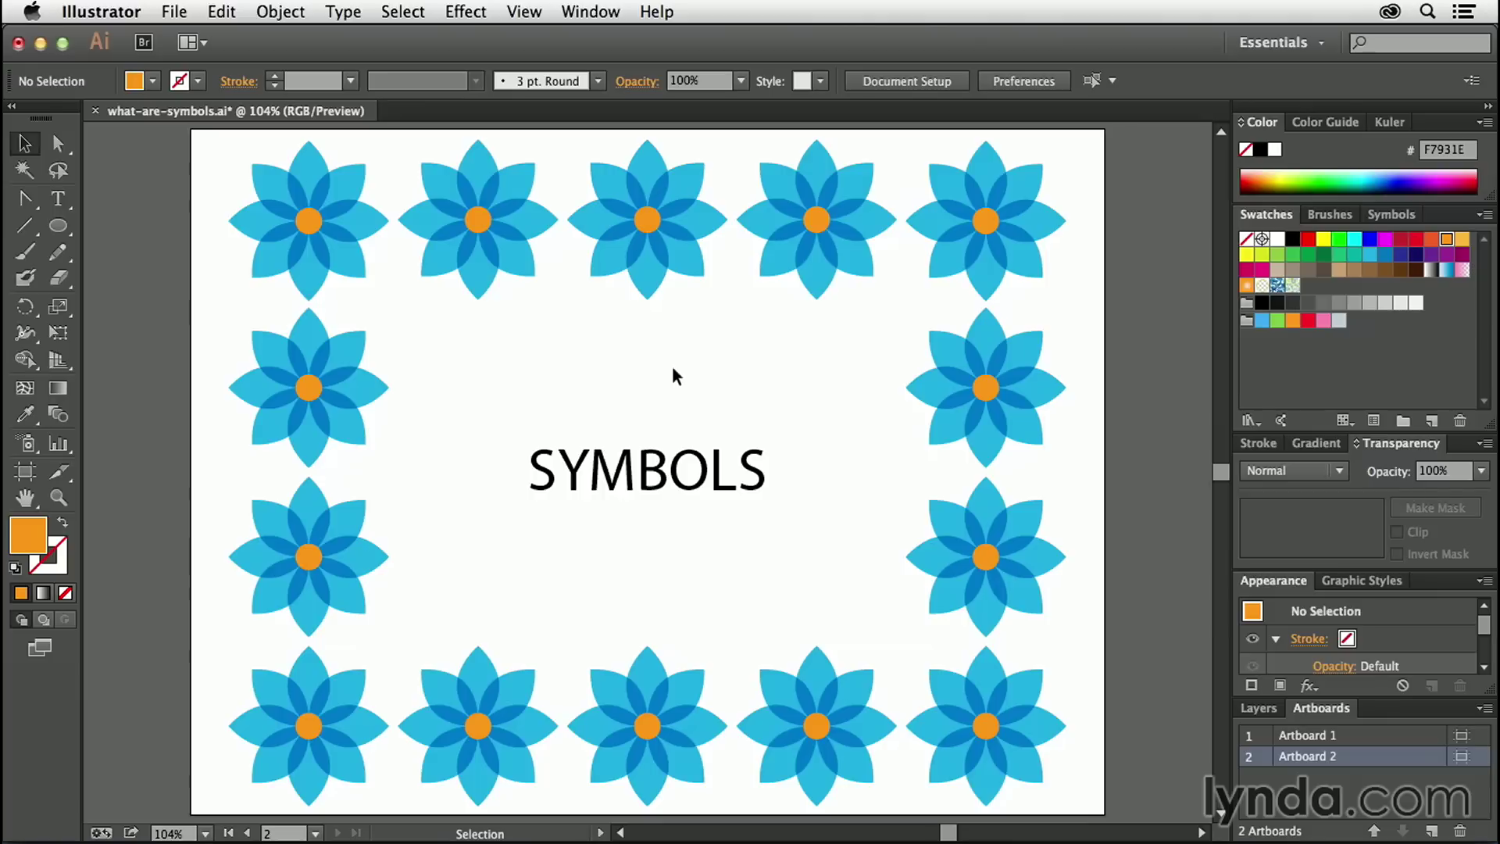
Jump back to Artboard 1, the NOT SYMBOLS artboard.
double_click(1379, 735)
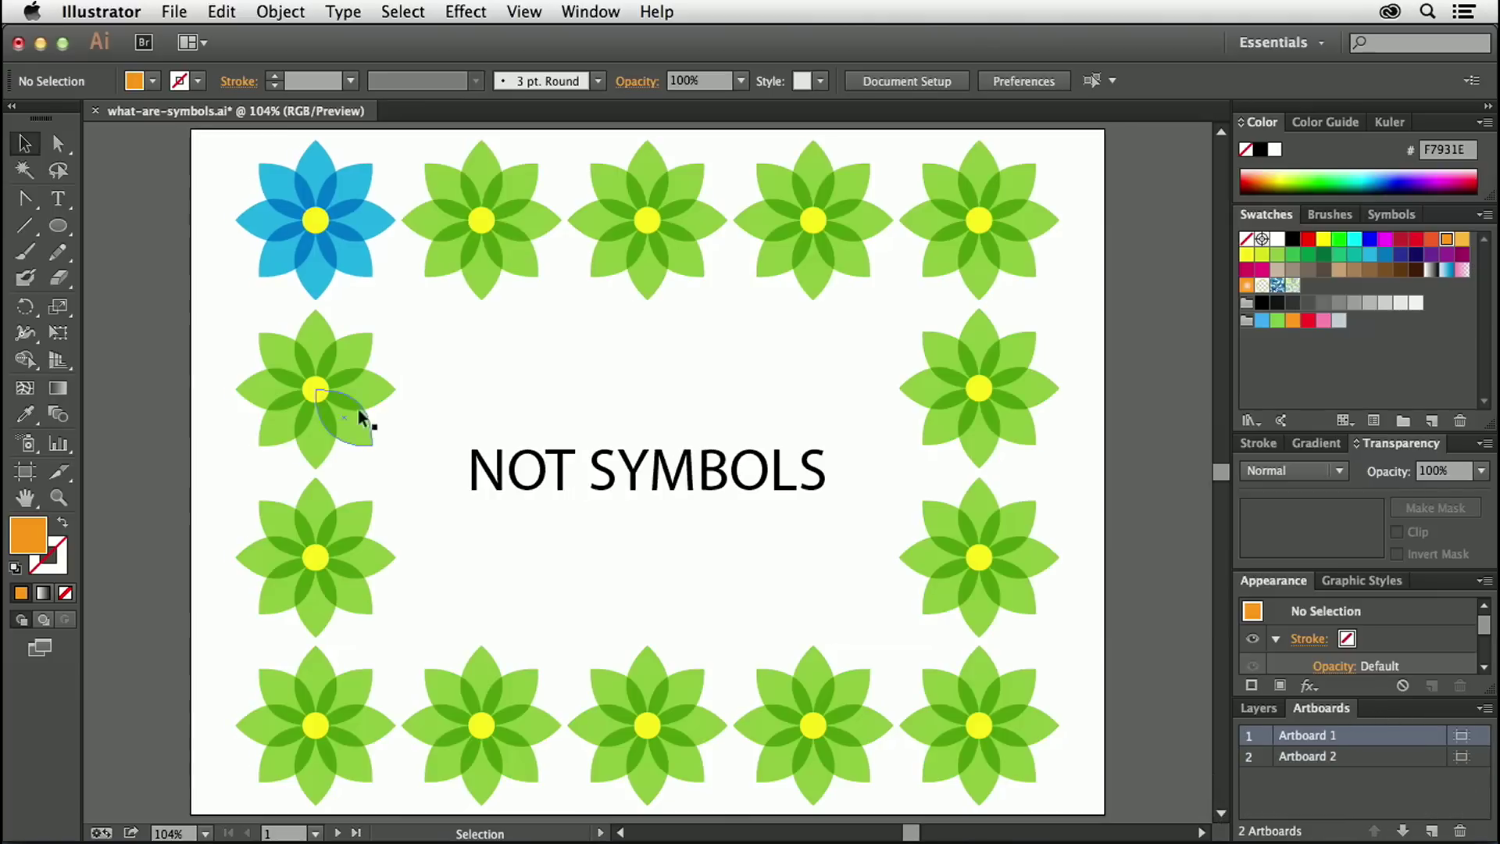